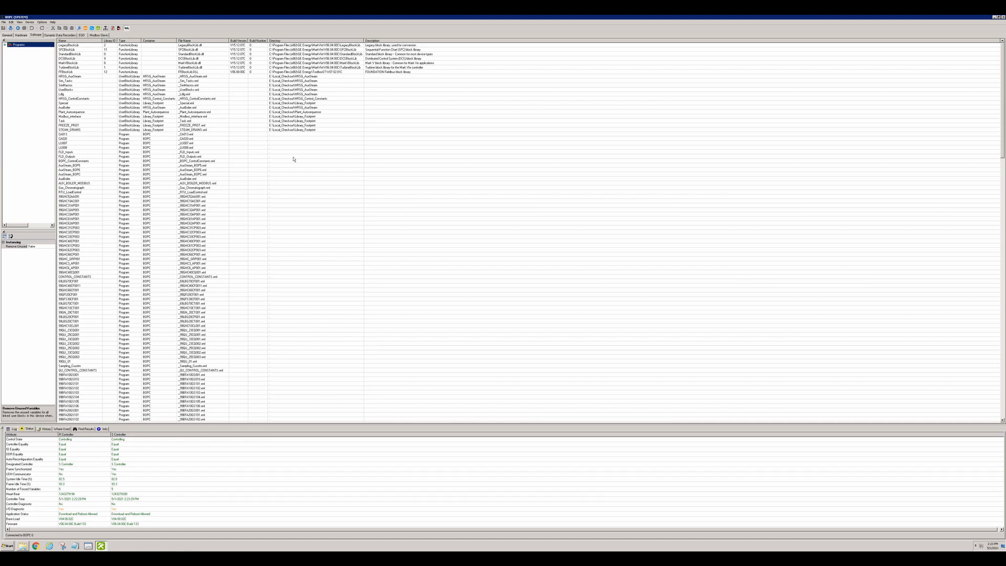
# Generate the global variable report for the BOPC controller.
pyautogui.click(19, 22)
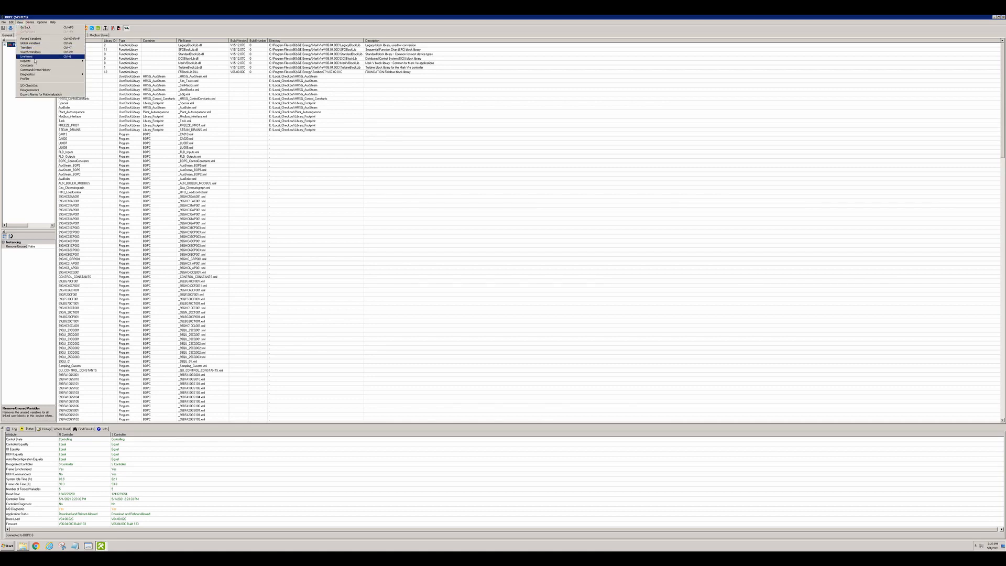
pyautogui.moveTo(35, 61)
pyautogui.moveTo(115, 63)
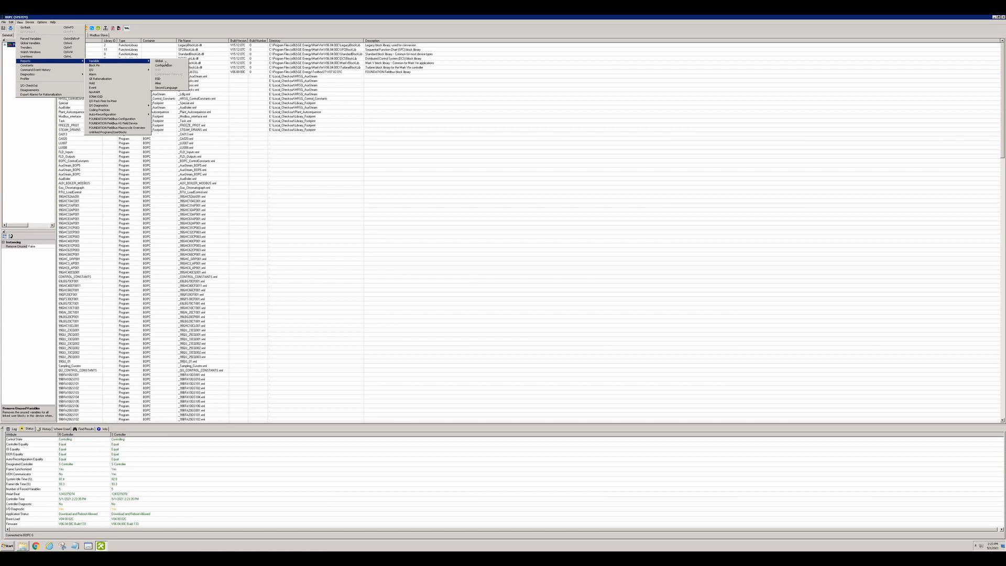
pyautogui.click(168, 61)
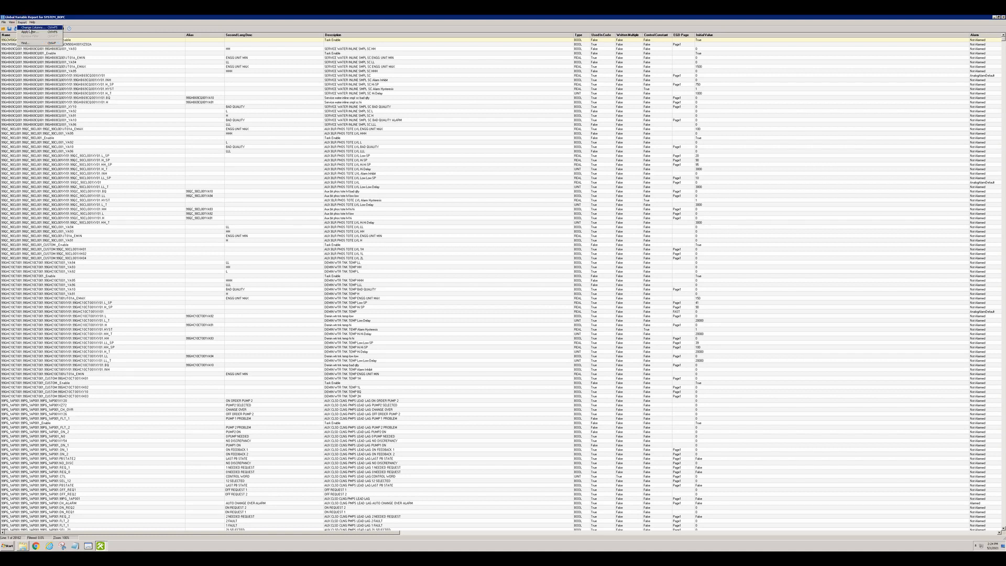
# Remove all optional columns from the global variable report's column selection, keeping only the required Name and Locator.
pyautogui.click(30, 29)
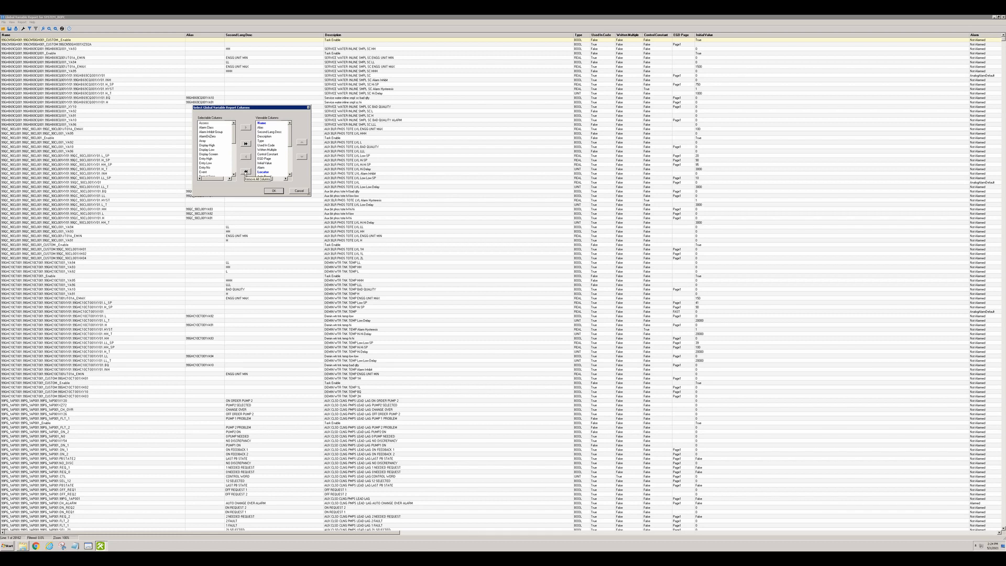
pyautogui.click(245, 172)
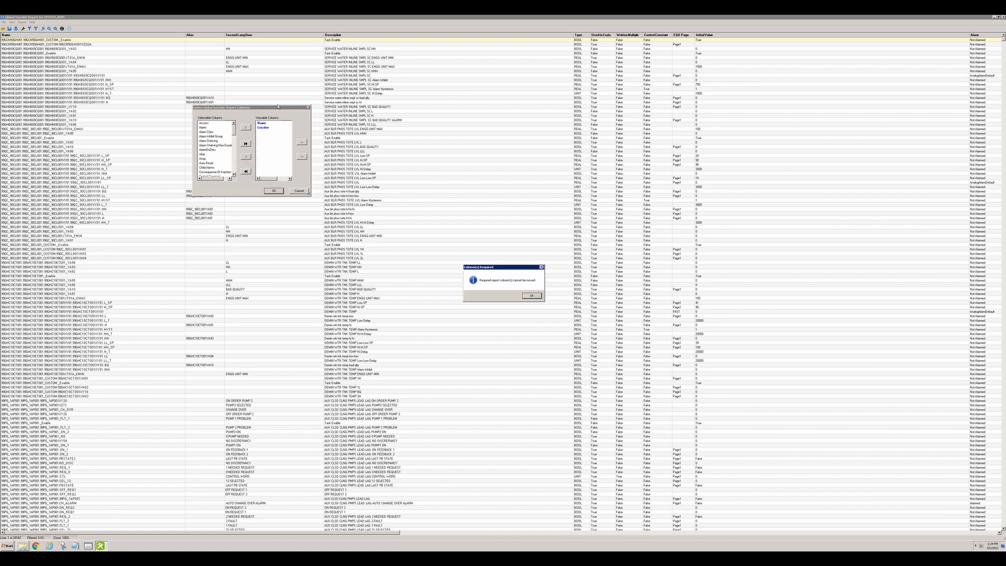
pyautogui.click(532, 296)
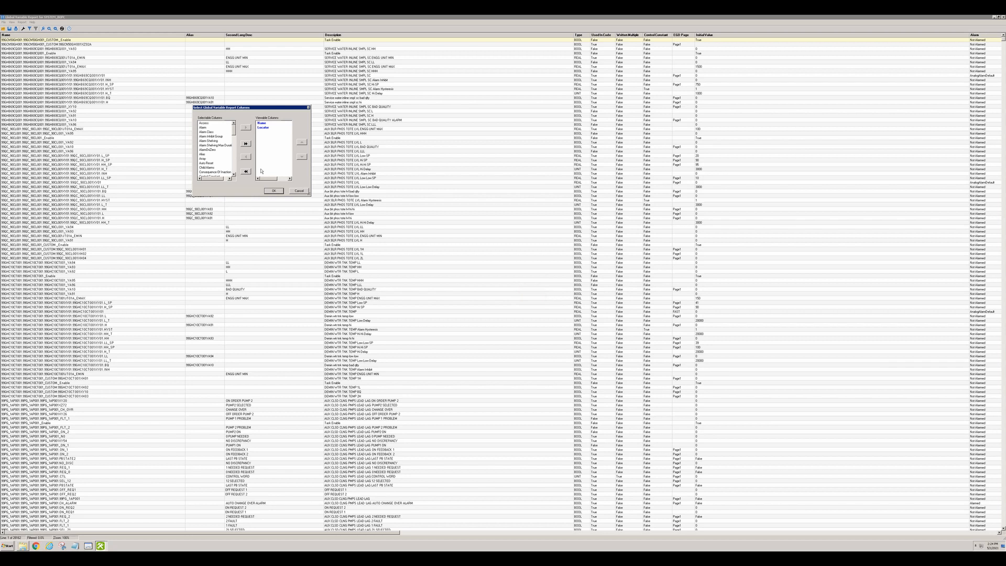
# Add the Historian Deadband and Written columns ahead of Name and apply the report's column selection.
pyautogui.moveTo(234, 129); pyautogui.dragTo(234, 148)
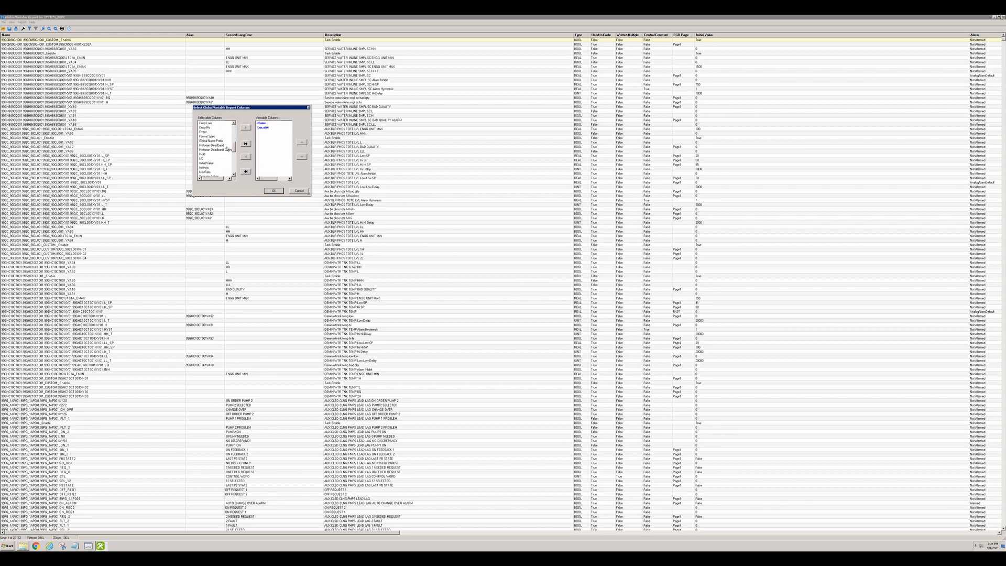
pyautogui.click(226, 146)
pyautogui.click(246, 127)
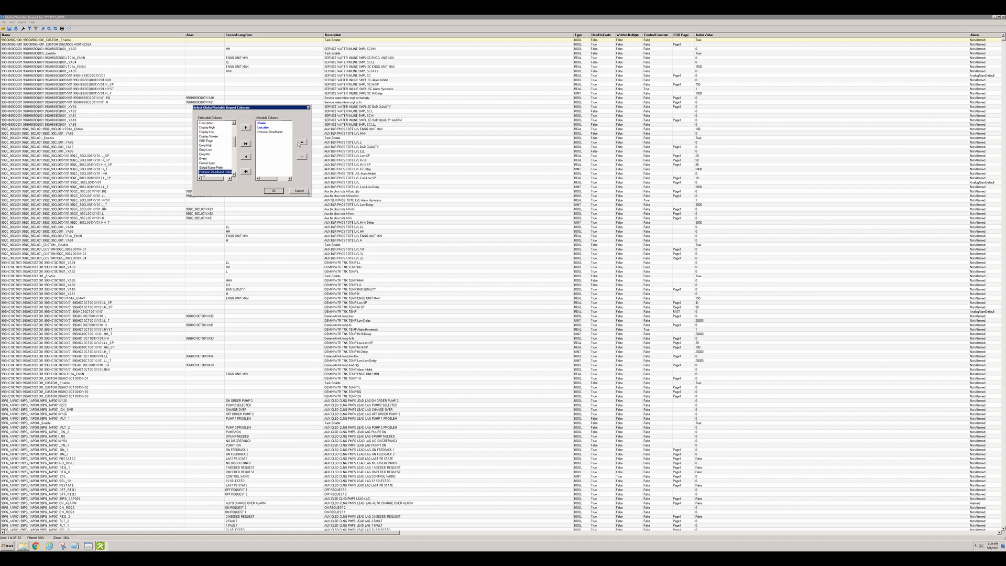
pyautogui.click(302, 142)
pyautogui.click(302, 142)
pyautogui.moveTo(234, 141); pyautogui.dragTo(235, 176)
pyautogui.click(204, 168)
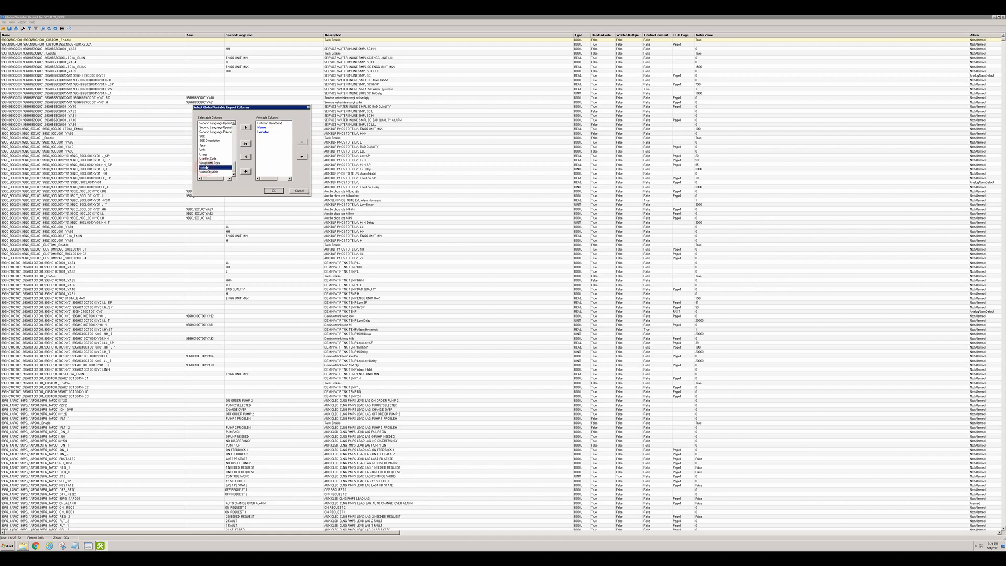
pyautogui.click(246, 128)
pyautogui.click(274, 191)
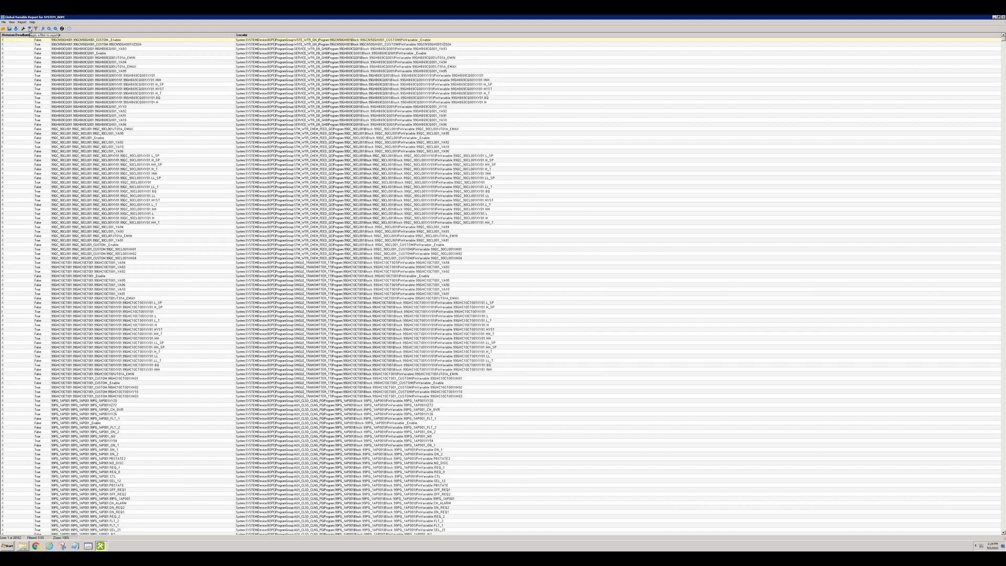
# Start the report's filter equation with a comparison condition on the Historian Deadband column.
pyautogui.click(30, 29)
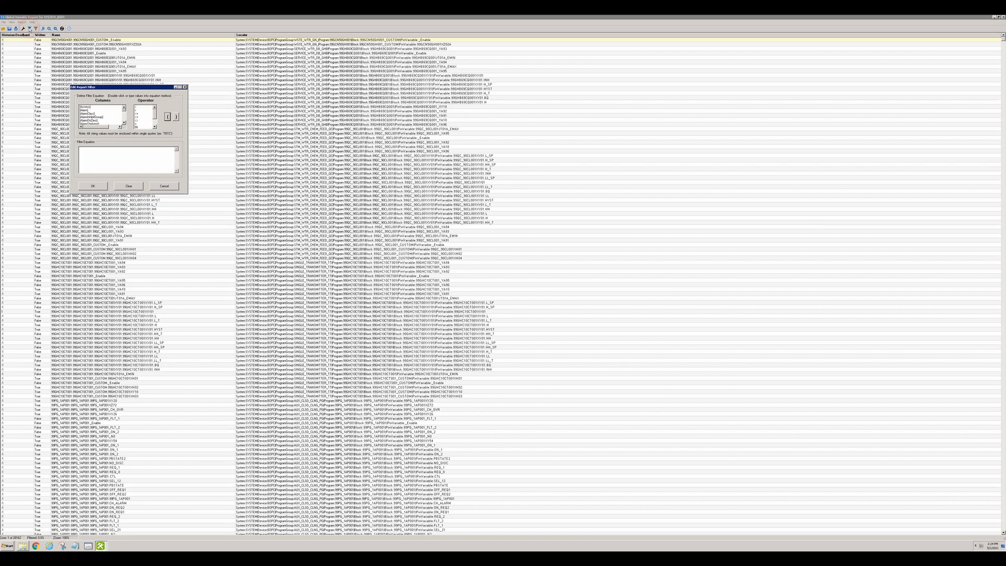
pyautogui.moveTo(163, 85); pyautogui.dragTo(163, 93)
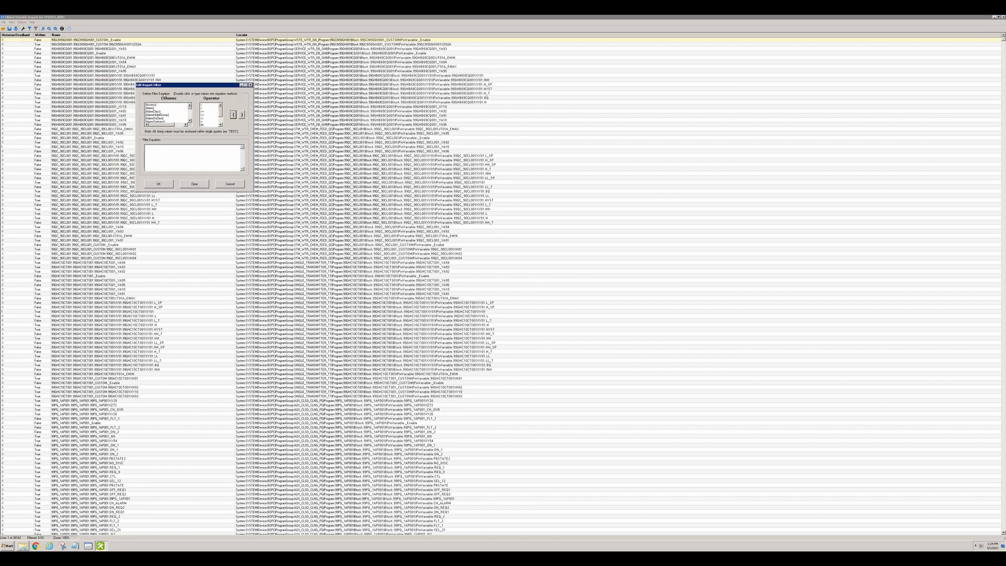
pyautogui.click(189, 119)
pyautogui.click(190, 119)
pyautogui.click(189, 119)
pyautogui.click(190, 119)
pyautogui.click(166, 118)
pyautogui.doubleClick(166, 118)
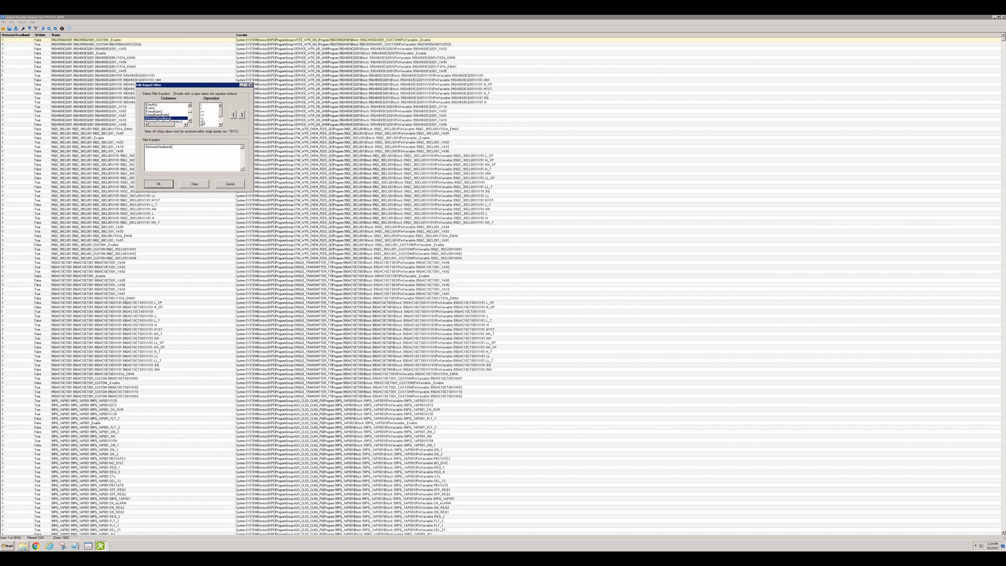
pyautogui.doubleClick(203, 118)
# Extend the filter equation with a condition limiting the Written column to False and apply the filter.
pyautogui.click(189, 121)
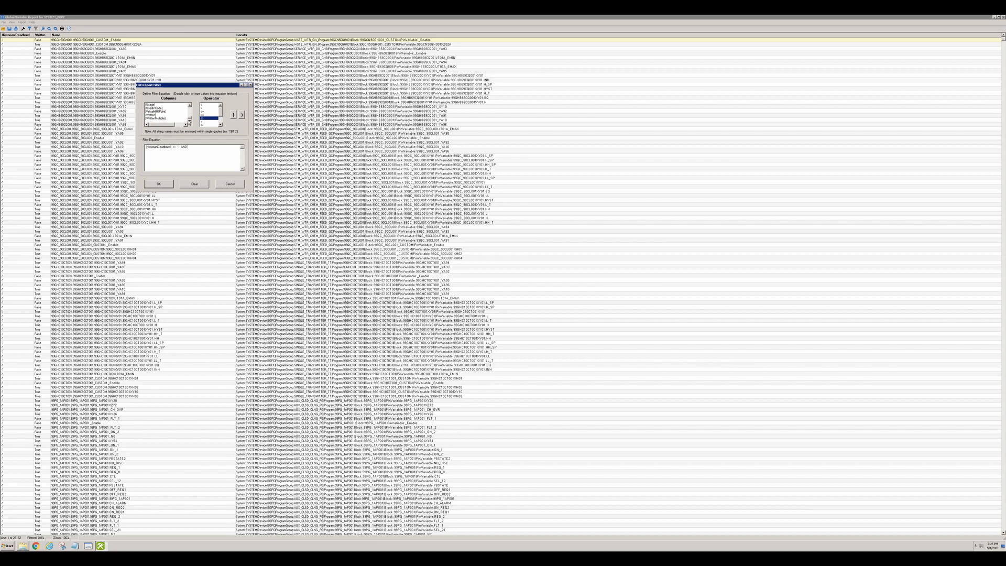
pyautogui.click(155, 114)
pyautogui.doubleClick(155, 115)
pyautogui.doubleClick(202, 121)
pyautogui.click(159, 184)
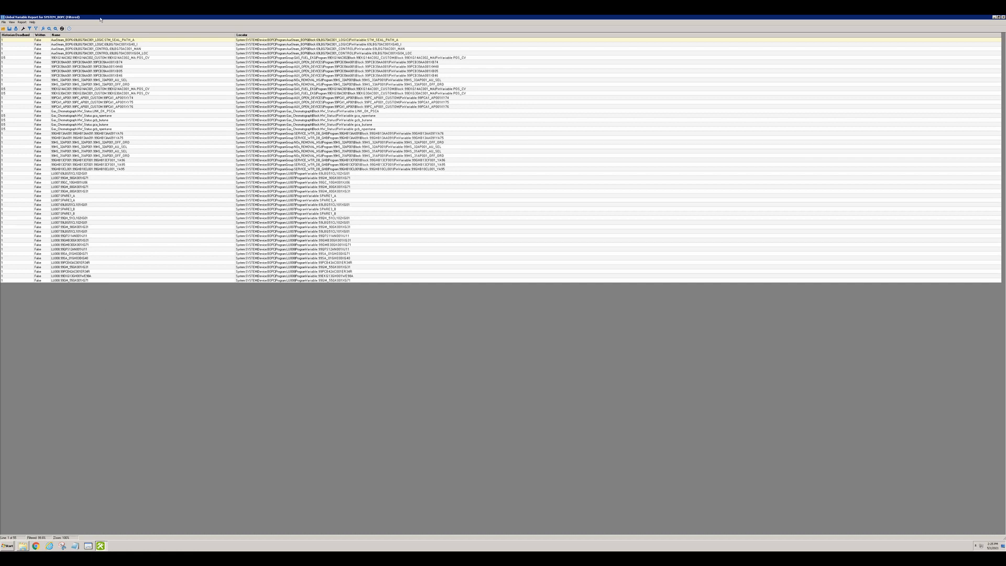
# Go to STM_SEAL_PATH_A from the filtered report, check where it is used, and delete the variable.
pyautogui.moveTo(100, 19); pyautogui.dragTo(760, 102)
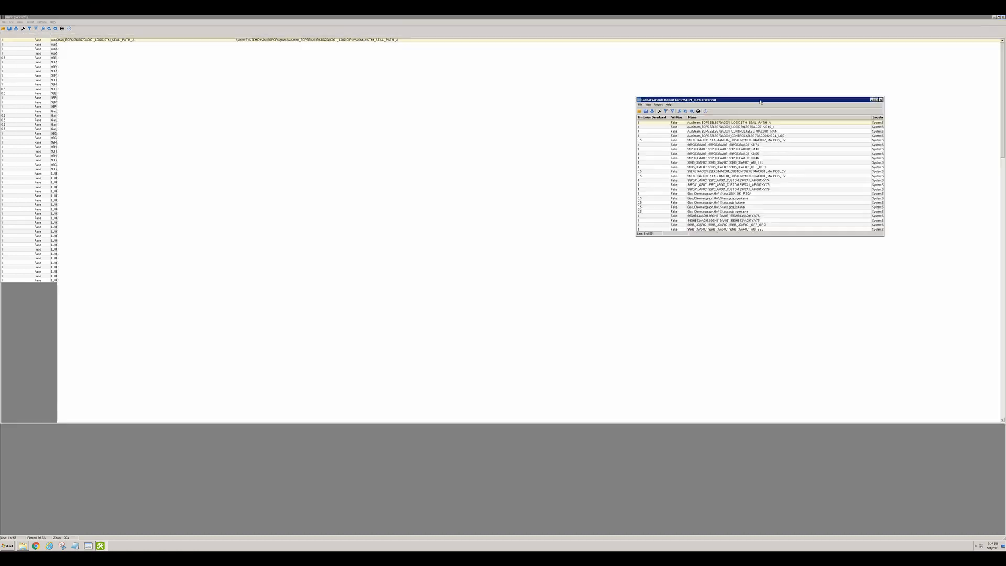
pyautogui.doubleClick(658, 124)
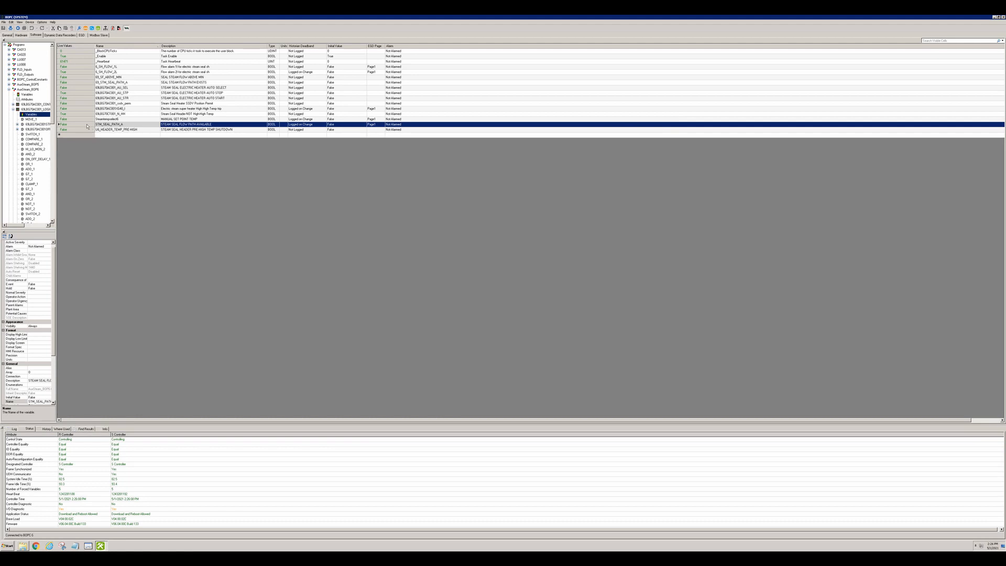
pyautogui.click(61, 430)
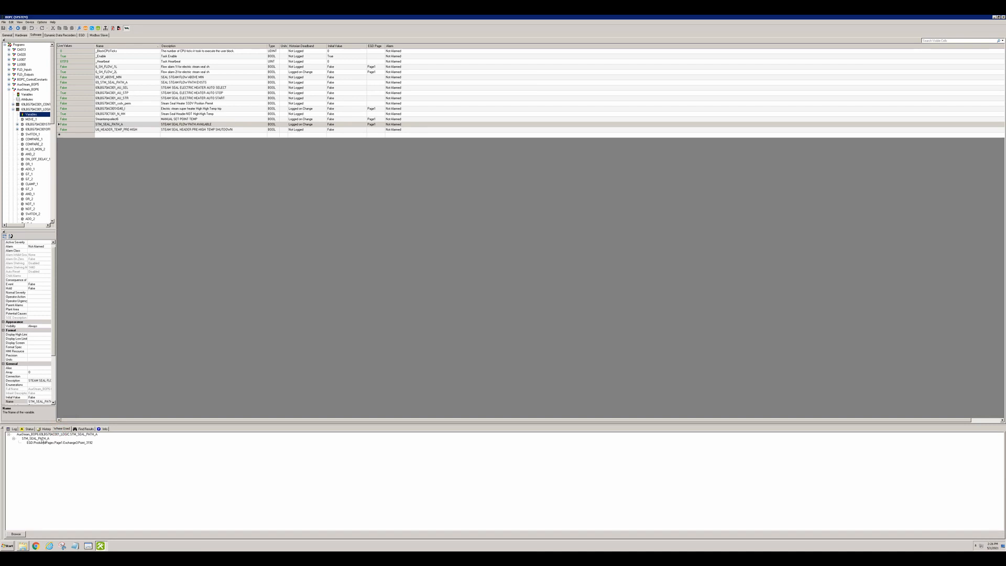
pyautogui.click(79, 127)
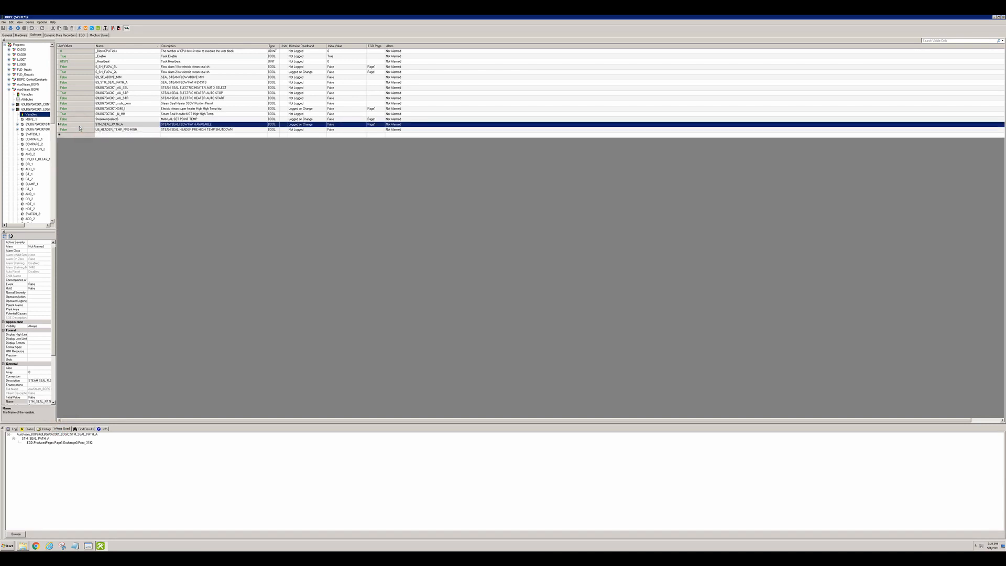
pyautogui.press('Delete')
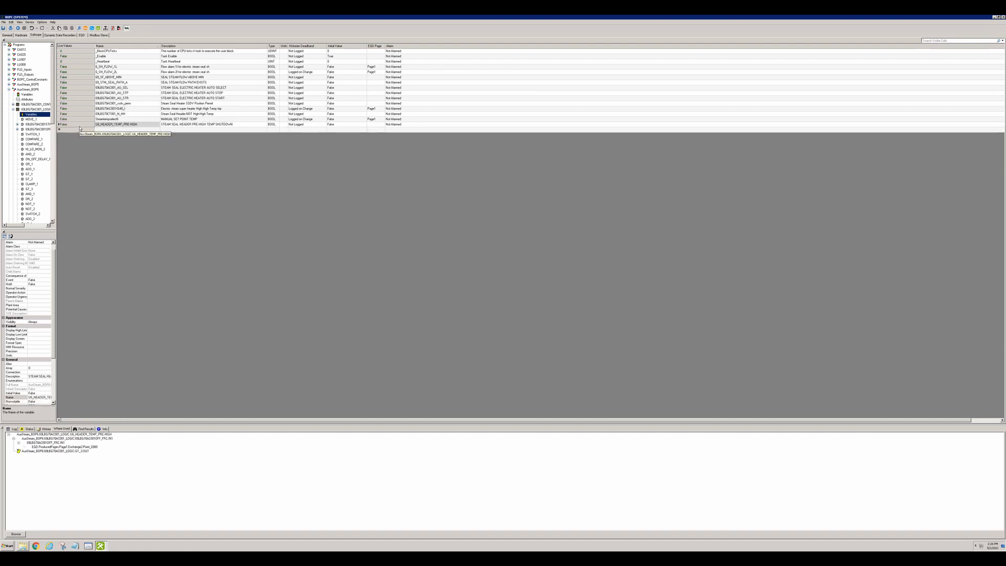
# From the report's second entry, set the electric steam super heater High-High Temp trip variable's historian deadband to Not Logged and delete it.
pyautogui.click(101, 545)
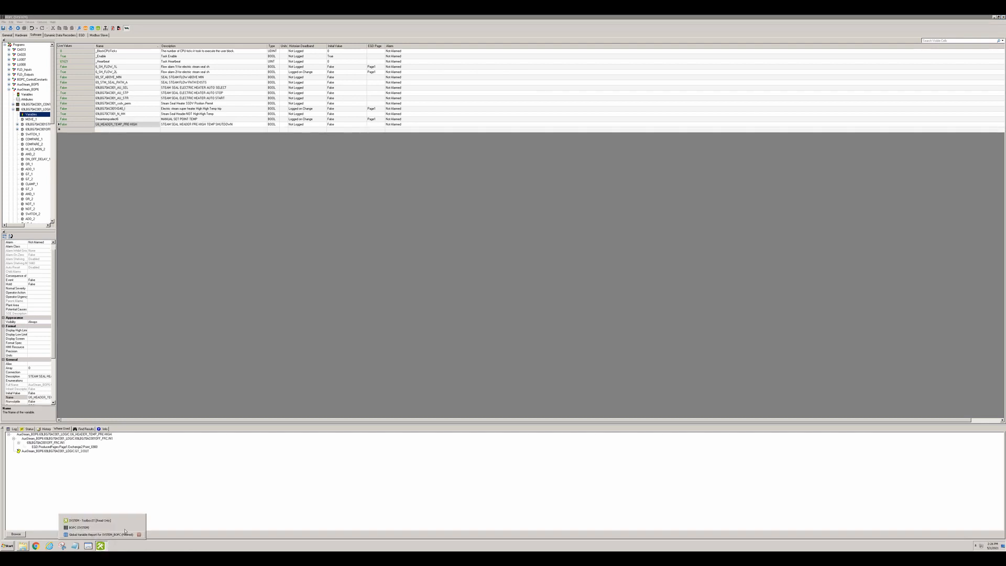
pyautogui.click(115, 534)
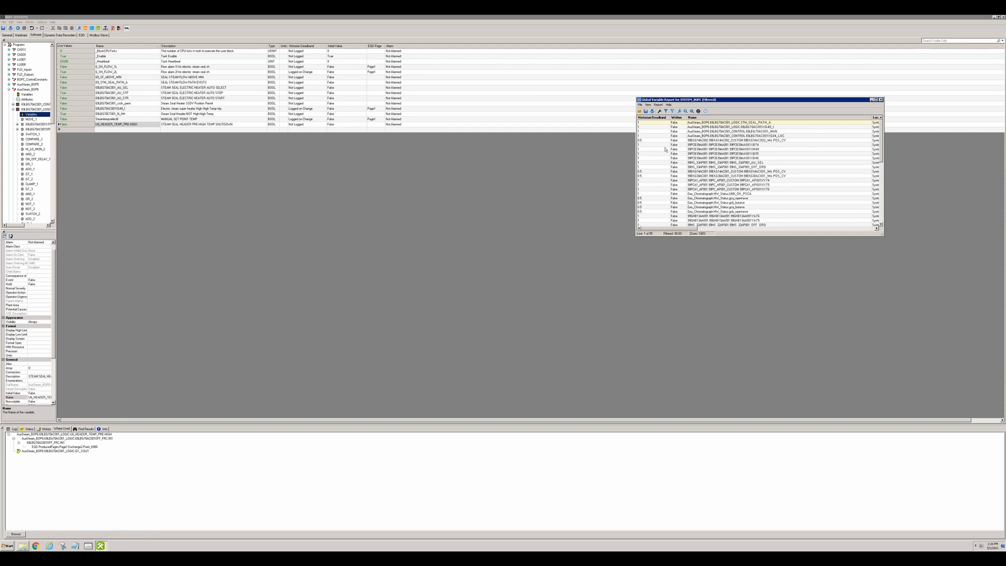
pyautogui.doubleClick(691, 127)
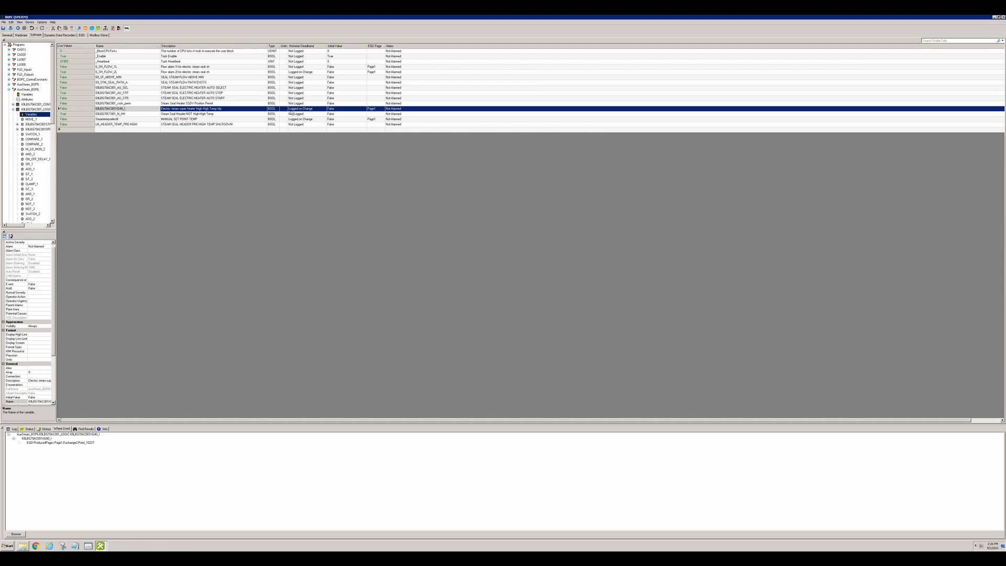
pyautogui.click(308, 110)
pyautogui.click(323, 109)
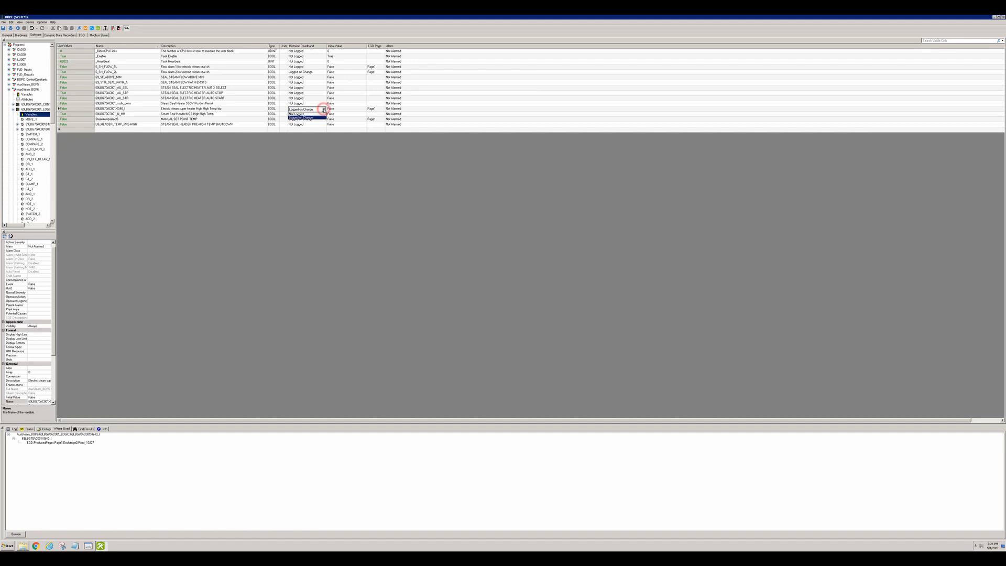
pyautogui.click(307, 118)
pyautogui.click(72, 111)
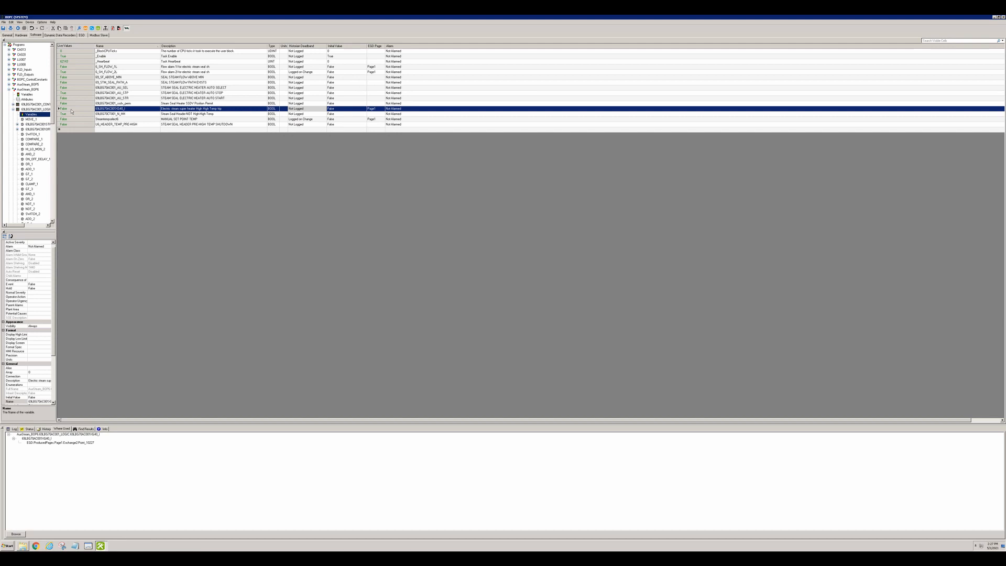
pyautogui.press('Delete')
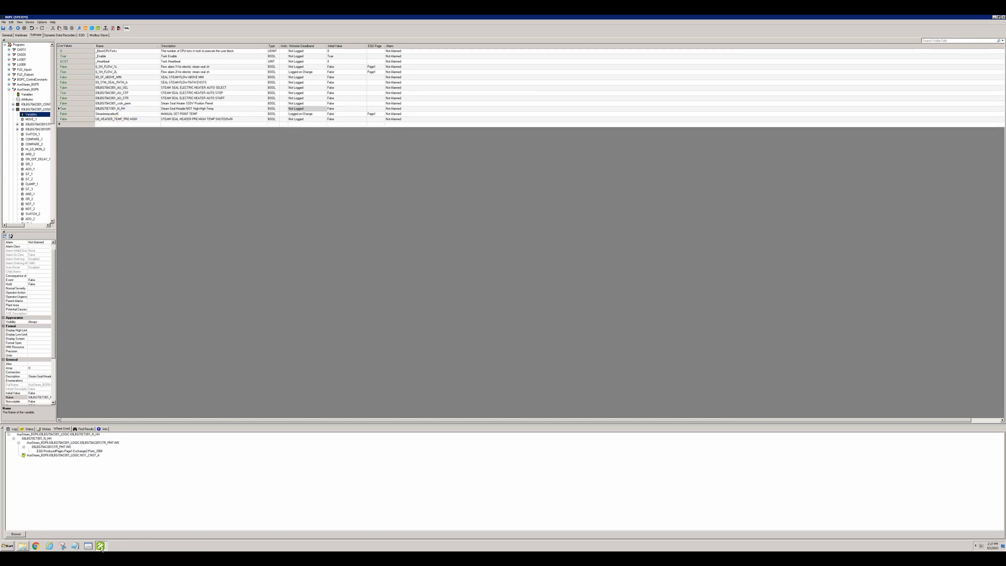
# From the report's third entry, delete the auxiliary steam seal electrical heater REMOTE SETPOINT and DEMAND variables from that variable list.
pyautogui.click(101, 531)
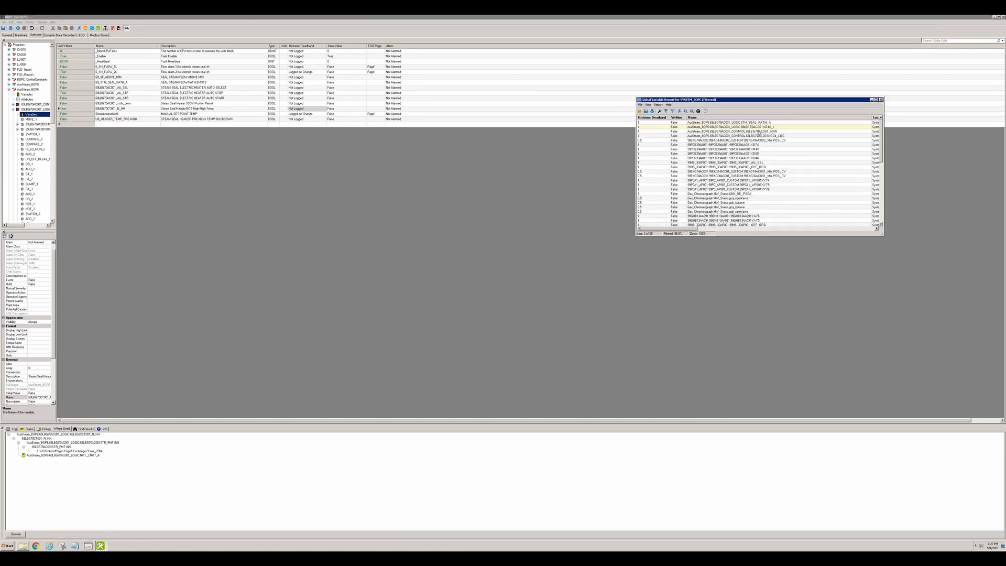
pyautogui.doubleClick(695, 131)
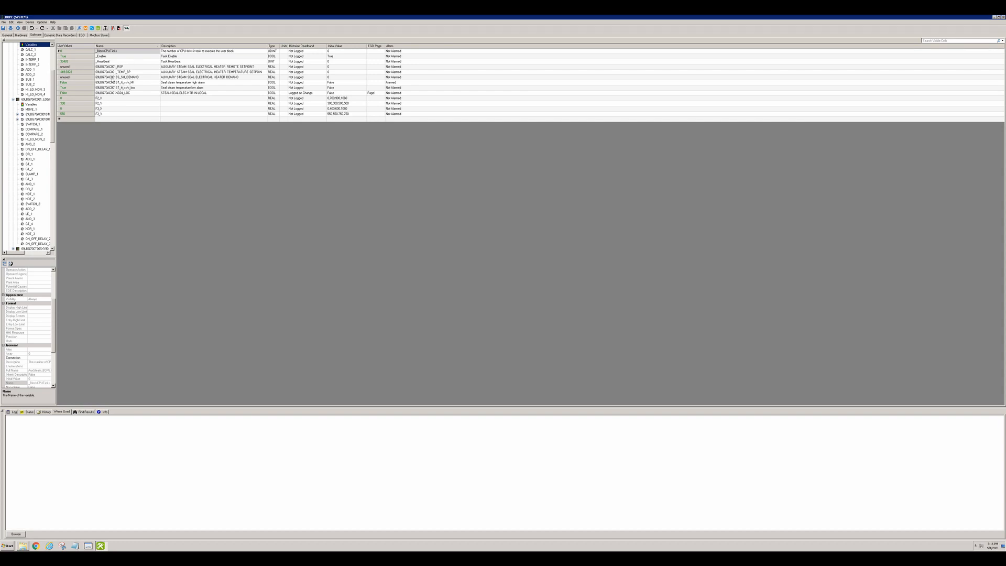
pyautogui.click(83, 67)
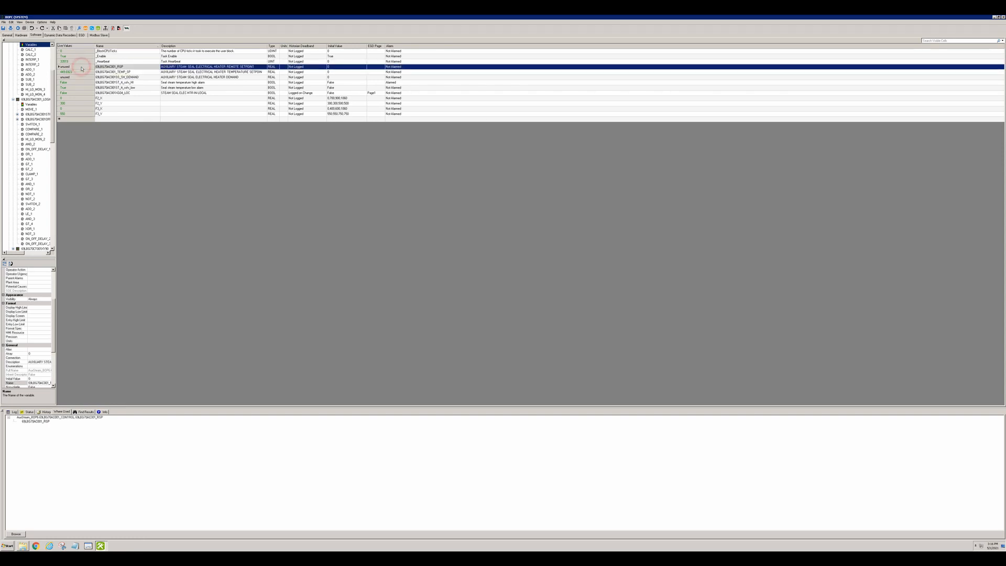
pyautogui.keyDown('ctrl'); pyautogui.click(76, 79); pyautogui.keyUp('ctrl')
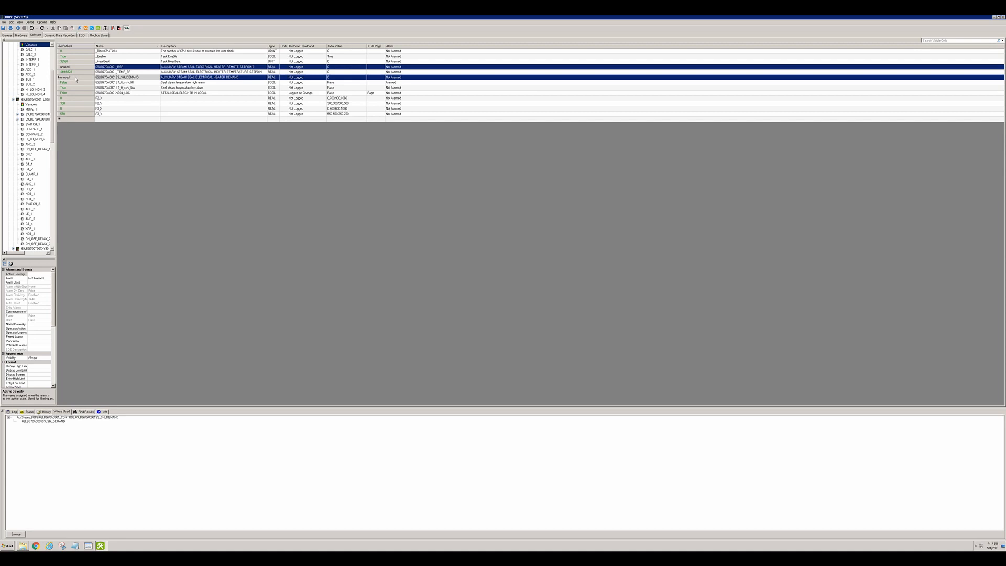
pyautogui.press('Delete')
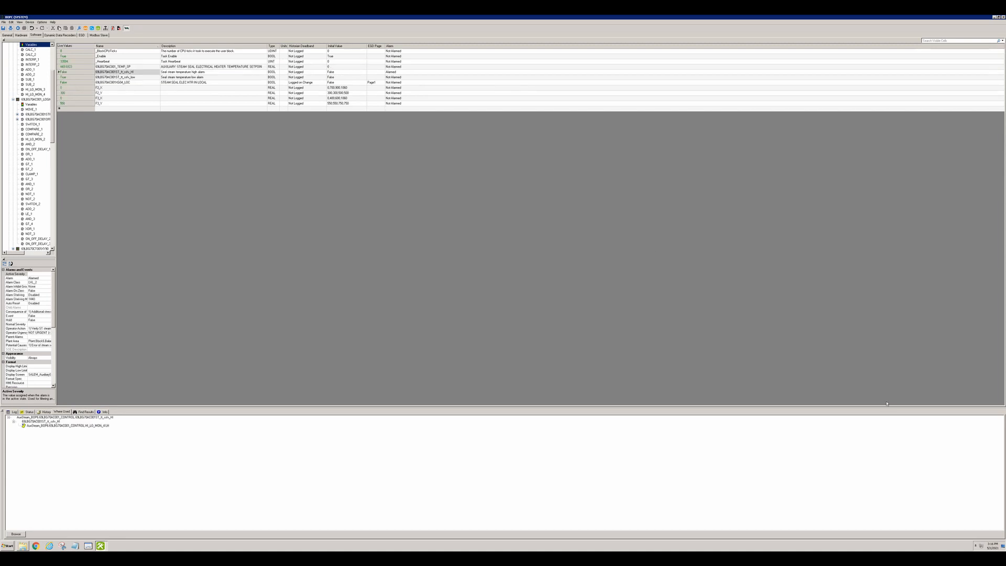
# From the report's first MA.POS_CV entry, go to the Gas Fuel Dewpoint Heater 2 MA_REM block and open its variable list.
pyautogui.click(998, 17)
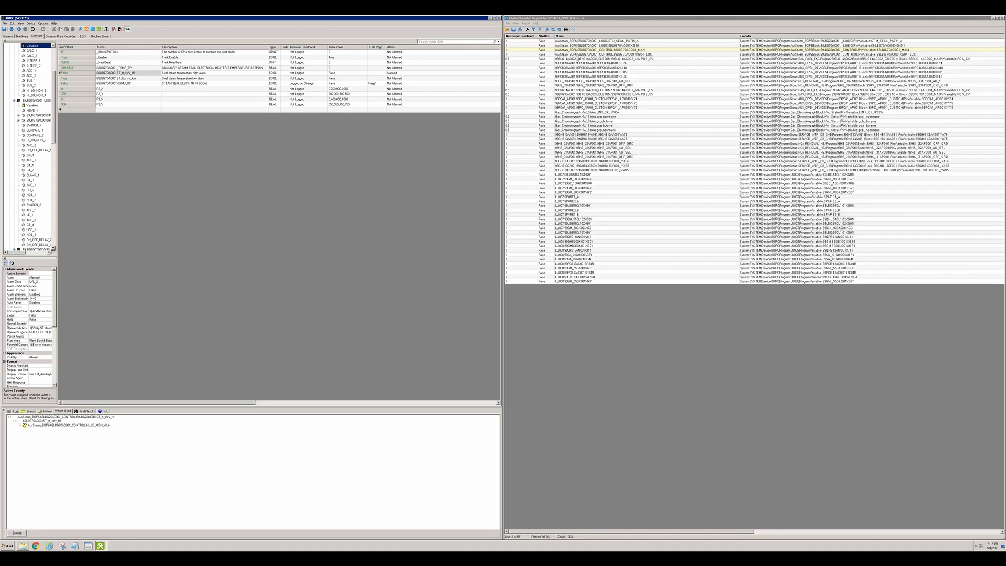
pyautogui.doubleClick(574, 54)
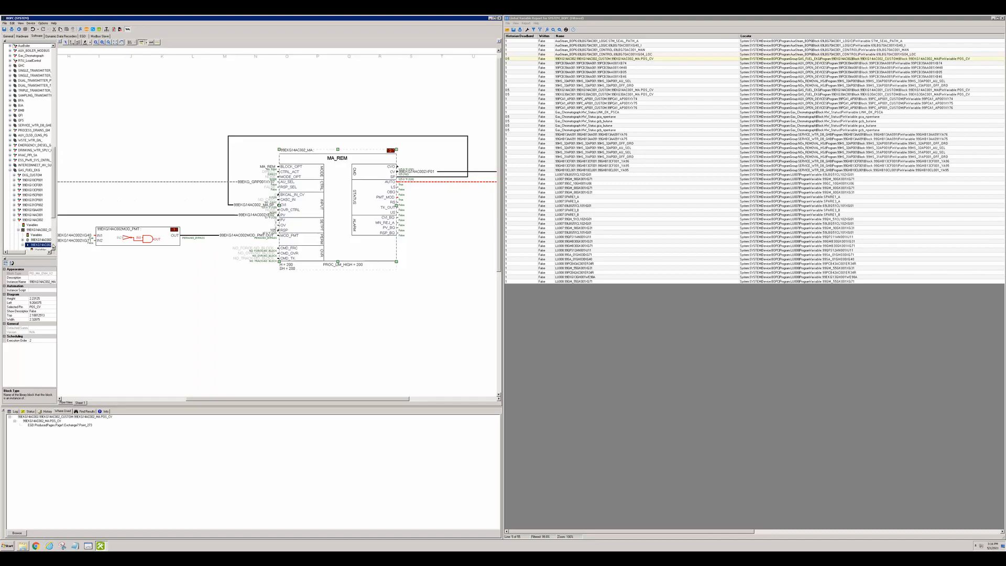
pyautogui.click(53, 248)
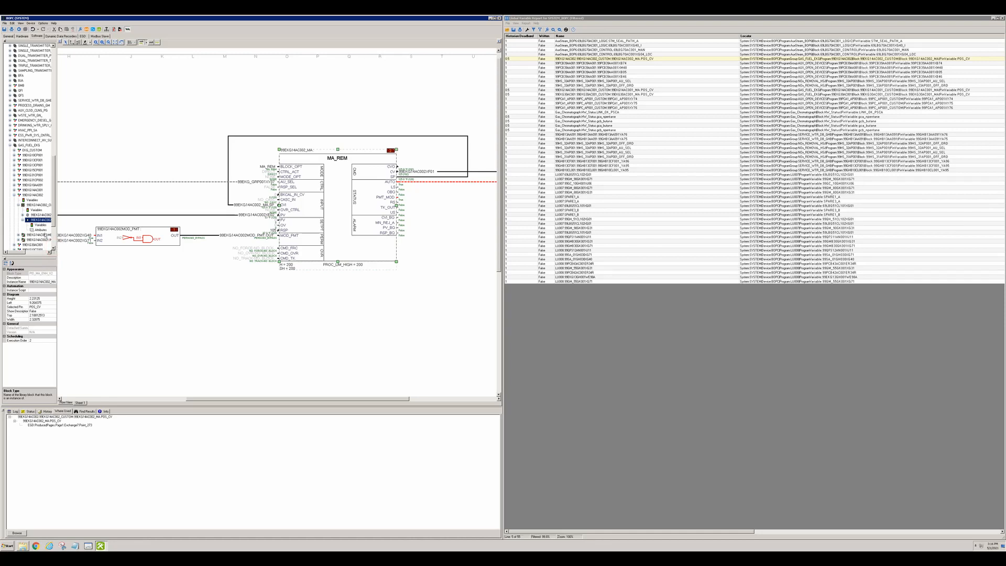
pyautogui.click(40, 225)
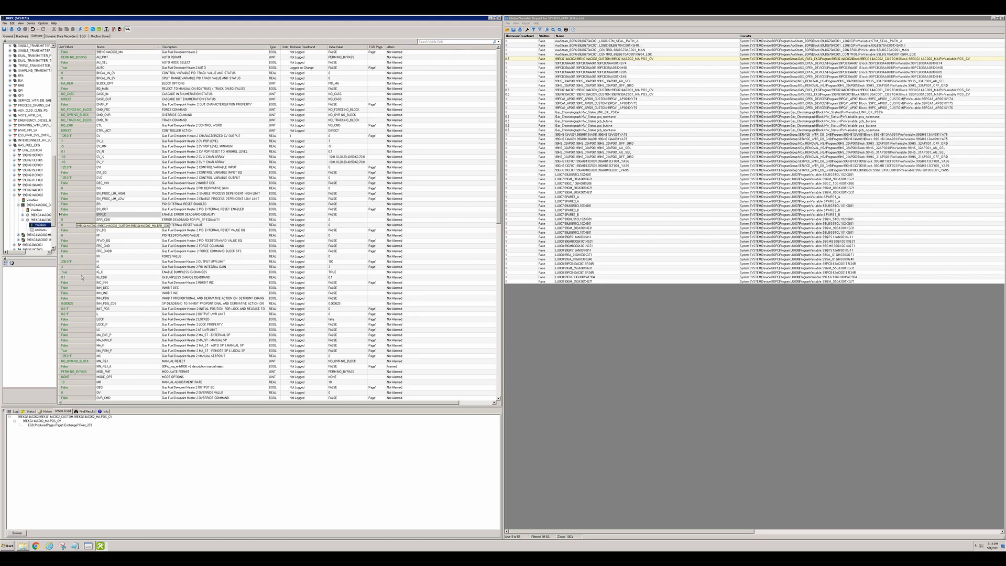
pyautogui.click(41, 220)
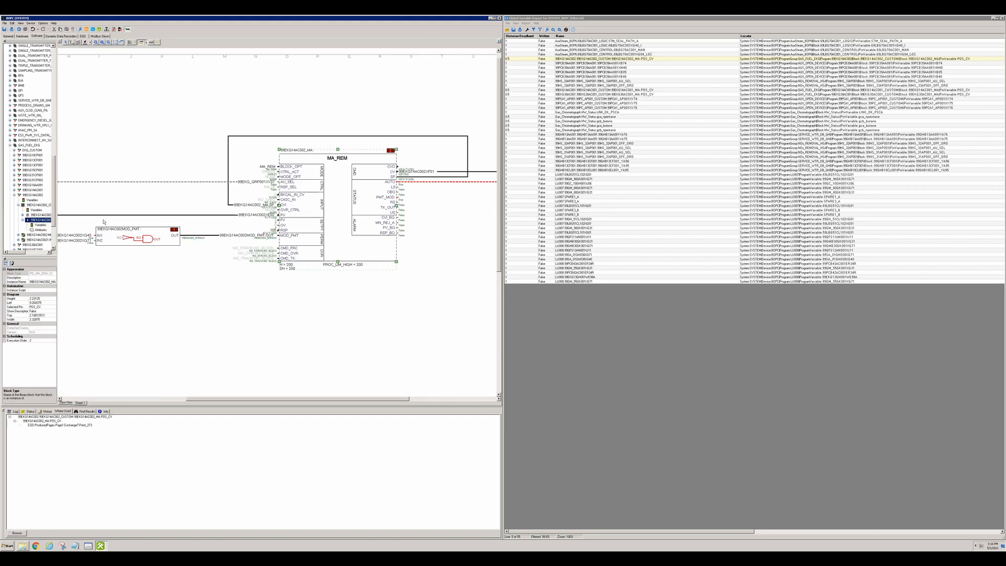
pyautogui.click(40, 225)
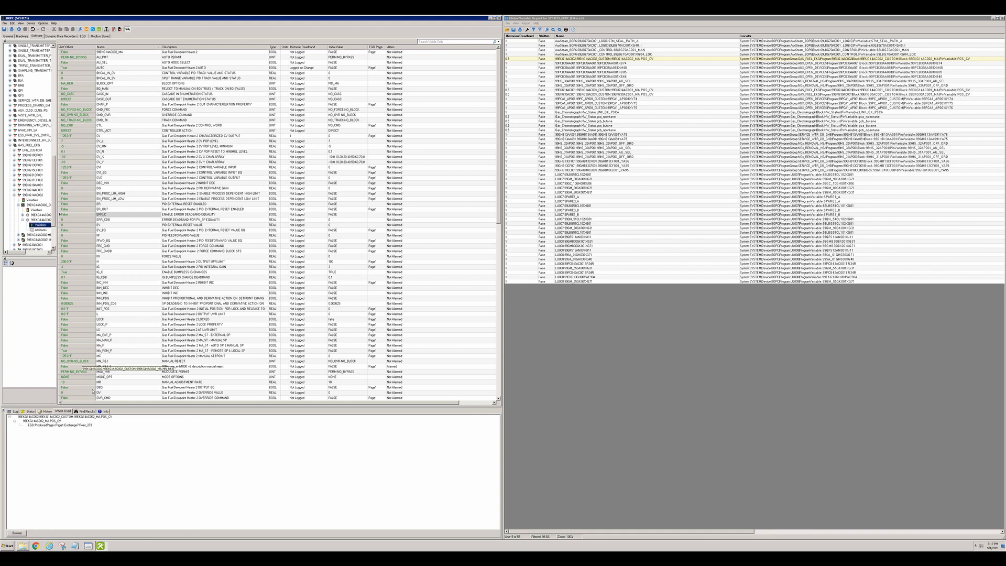
# Set the historian deadband of Gas Fuel Dewpoint Heater 2's CV position feedback variable, POS_CV, to Not Logged.
pyautogui.moveTo(496, 202); pyautogui.dragTo(503, 308)
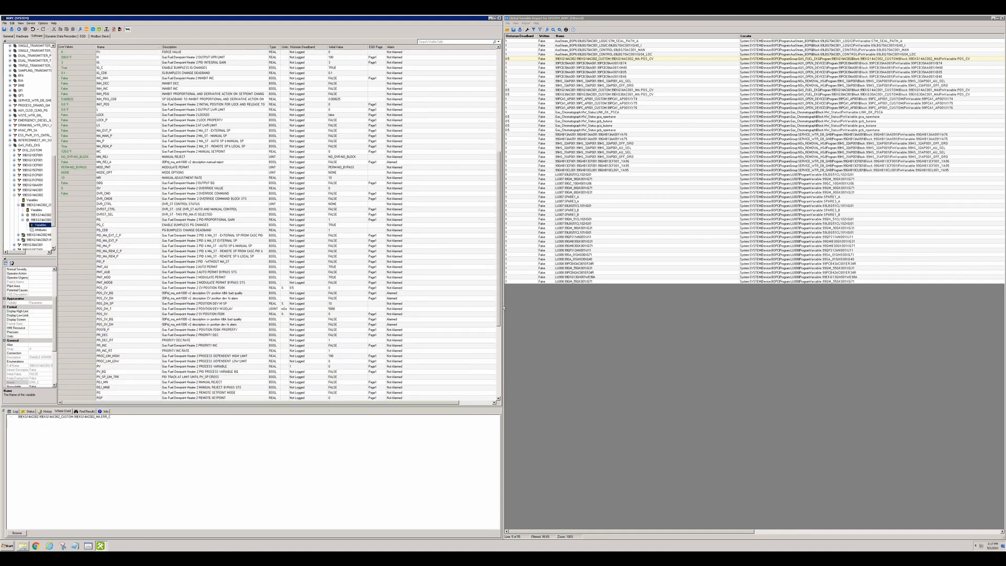
pyautogui.click(86, 288)
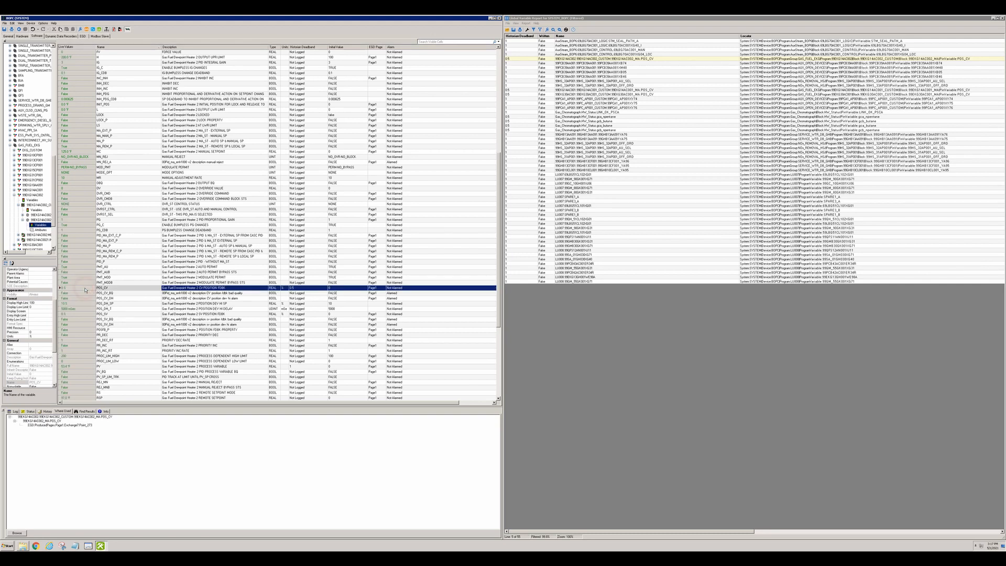
pyautogui.click(296, 287)
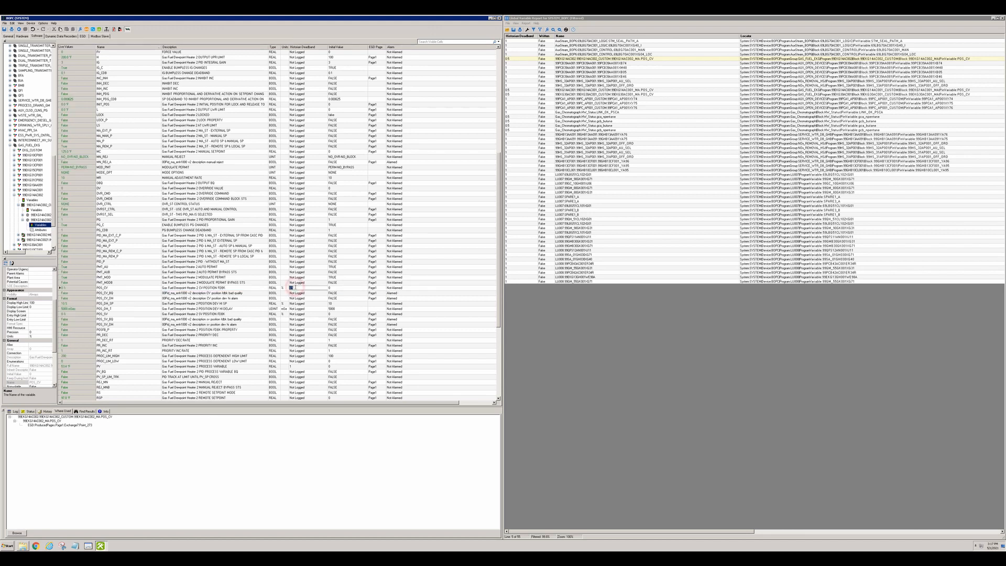
pyautogui.click(297, 293)
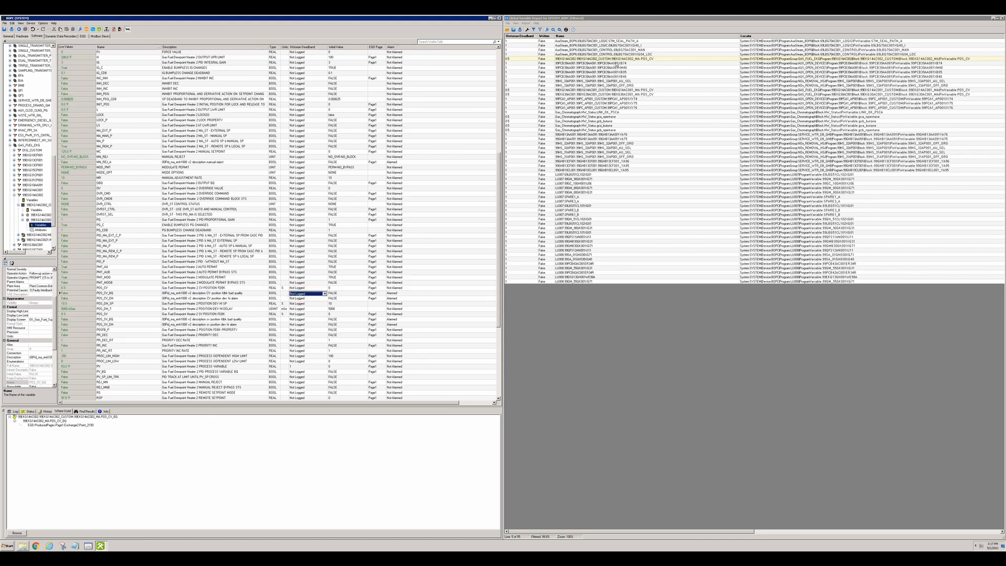
# Work through the report entries between the MA.POS_CV rows and delete the unwritten AUX_OPEN_DEVICES and NOx_REMOVAL variables.
pyautogui.doubleClick(618, 63)
pyautogui.press('Delete')
pyautogui.moveTo(66, 68)
pyautogui.mouseDown()
pyautogui.moveTo(66, 89)
pyautogui.moveTo(66, 80)
pyautogui.mouseUp()
pyautogui.press('Delete')
pyautogui.click(86, 120)
pyautogui.doubleClick(618, 81)
pyautogui.press('Delete')
# Set the historian deadband of the remaining gas fuel skid MA.POS_CV variables in the report to Not Logged.
pyautogui.doubleClick(619, 95)
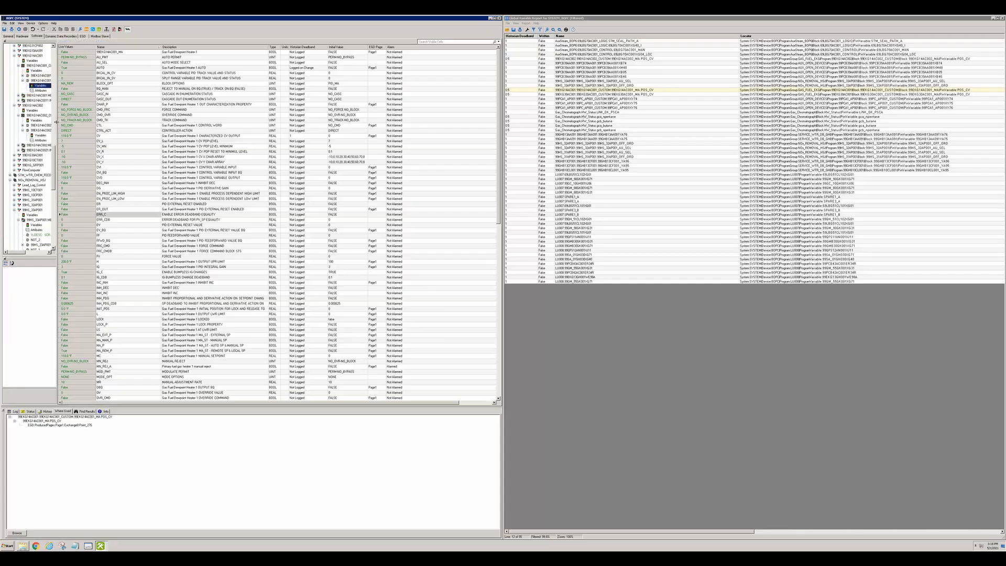
pyautogui.click(22, 175)
pyautogui.click(41, 180)
pyautogui.click(301, 153)
# Delete the 99PCA1_AP001 demin water pump variables and the gas chromatograph's LINK_OK_PGCA variable listed in the report.
pyautogui.doubleClick(636, 99)
pyautogui.doubleClick(636, 102)
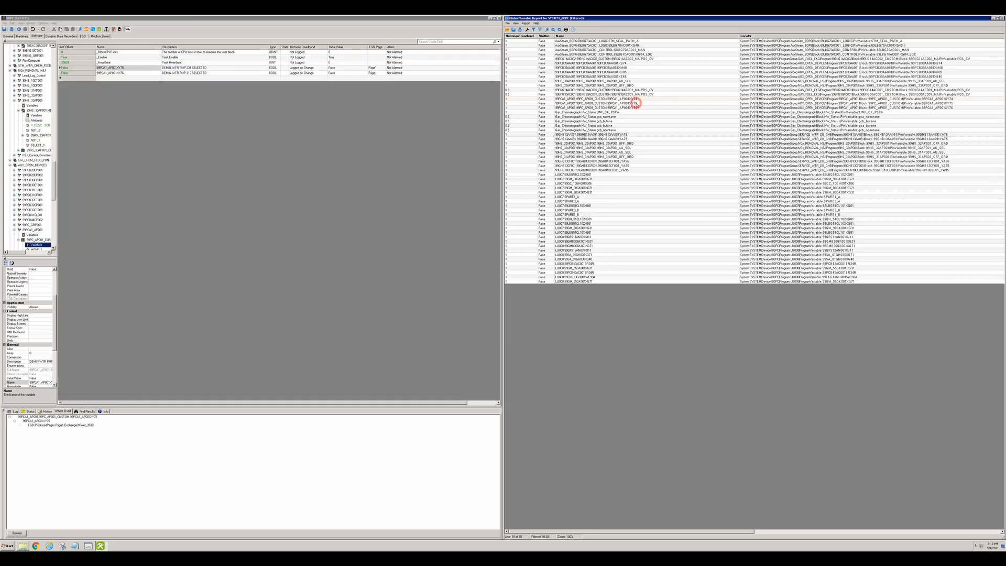
pyautogui.press('Delete')
pyautogui.doubleClick(618, 113)
pyautogui.moveTo(74, 346); pyautogui.dragTo(74, 350)
pyautogui.press('Delete')
# Go to gca_npentane from the report, inspect its use in the TotalConstituents block, and set its historian deadband to Not Logged.
pyautogui.doubleClick(582, 116)
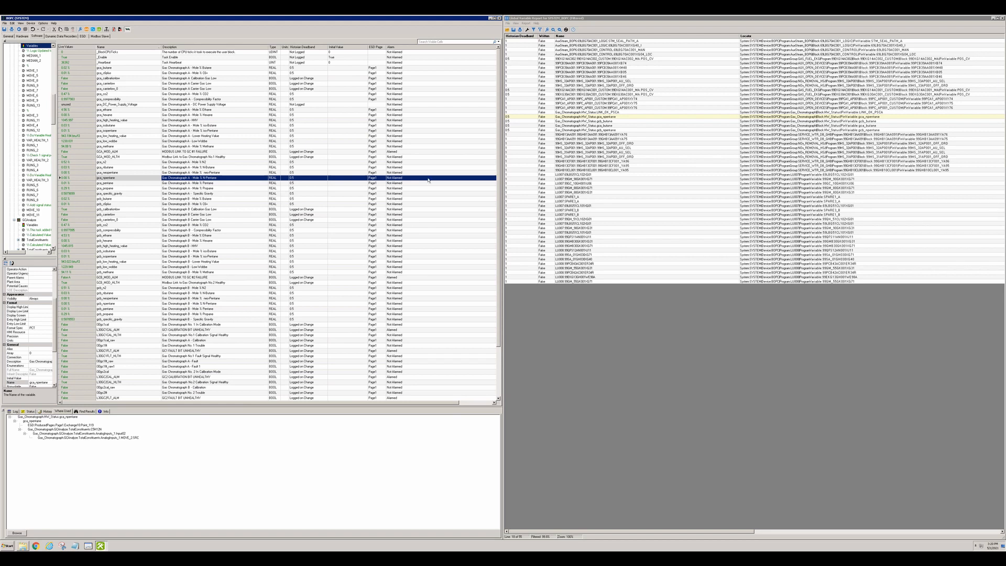
pyautogui.doubleClick(53, 434)
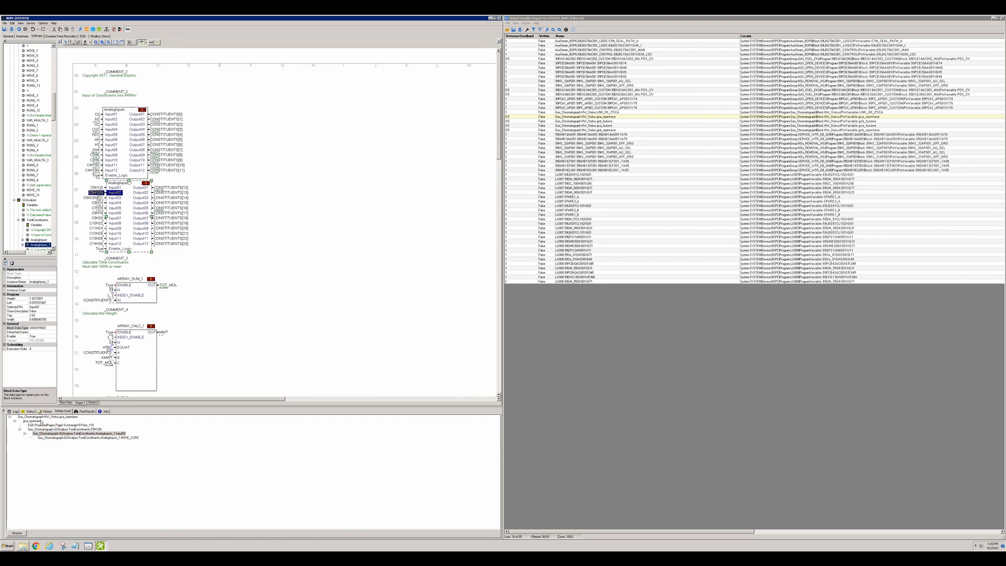
pyautogui.doubleClick(36, 421)
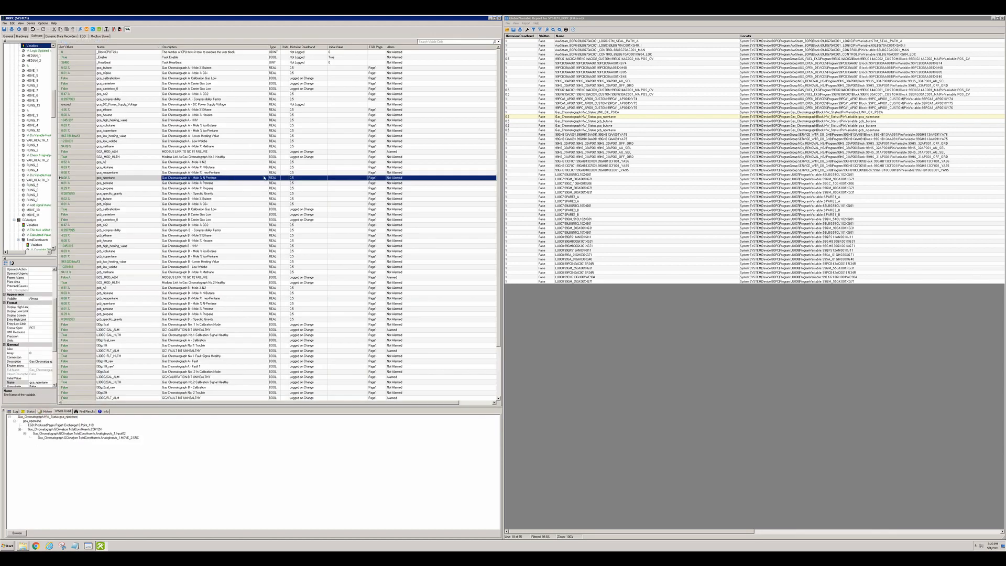
pyautogui.click(300, 179)
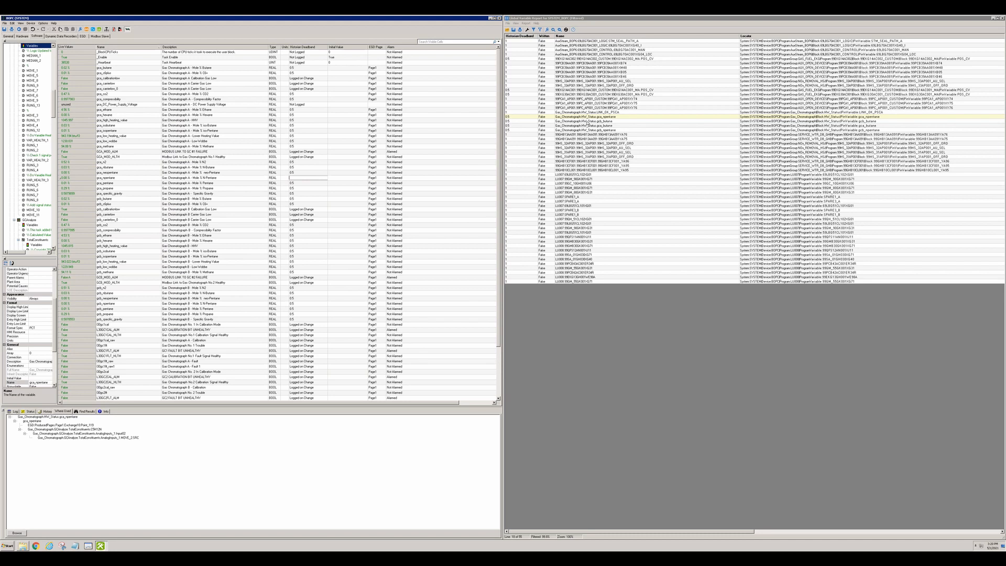
# Set the historian deadband of the gcb_butane, gca_butane and gcb_npentane gas chromatograph variables to Not Logged.
pyautogui.doubleClick(588, 121)
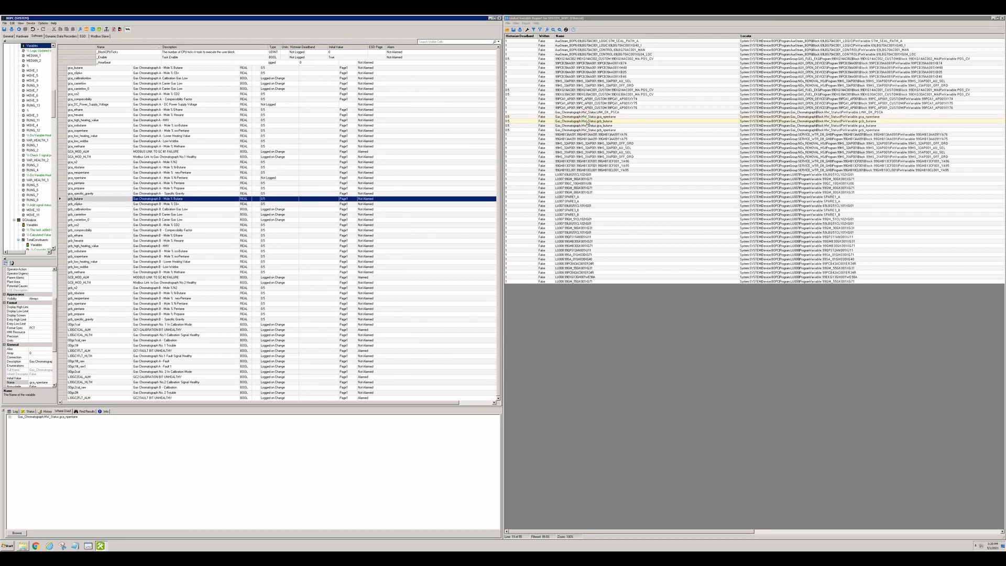
pyautogui.click(307, 199)
pyautogui.doubleClick(588, 126)
pyautogui.click(306, 68)
pyautogui.doubleClick(587, 130)
pyautogui.click(305, 304)
# Work through the remaining SERVICE_WTR and NOx_REMOVAL report entries, removing the unwritten variables from the program blocks.
pyautogui.doubleClick(588, 139)
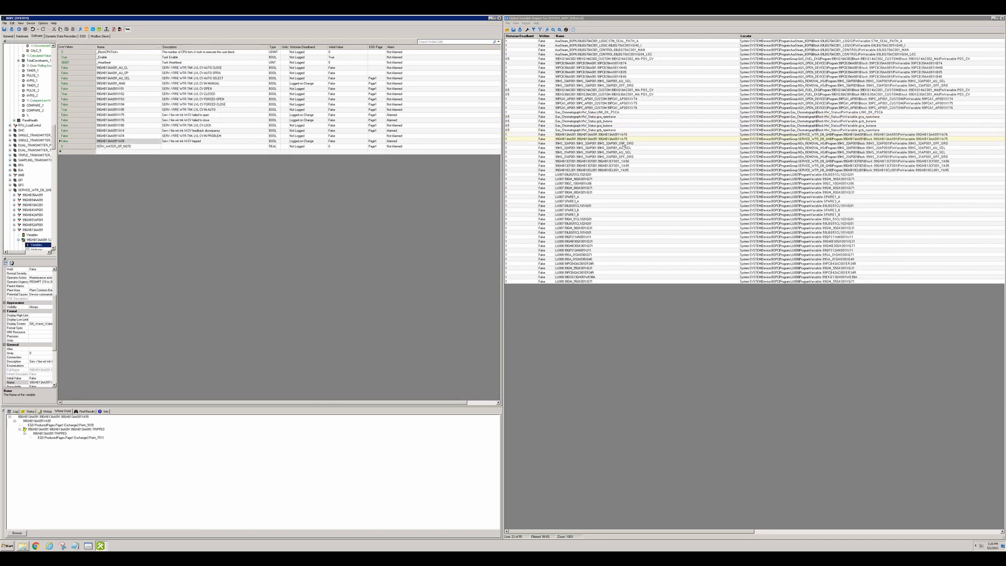
pyautogui.doubleClick(587, 143)
pyautogui.doubleClick(587, 148)
pyautogui.doubleClick(621, 152)
pyautogui.doubleClick(621, 156)
pyautogui.doubleClick(623, 161)
pyautogui.doubleClick(625, 165)
pyautogui.doubleClick(623, 170)
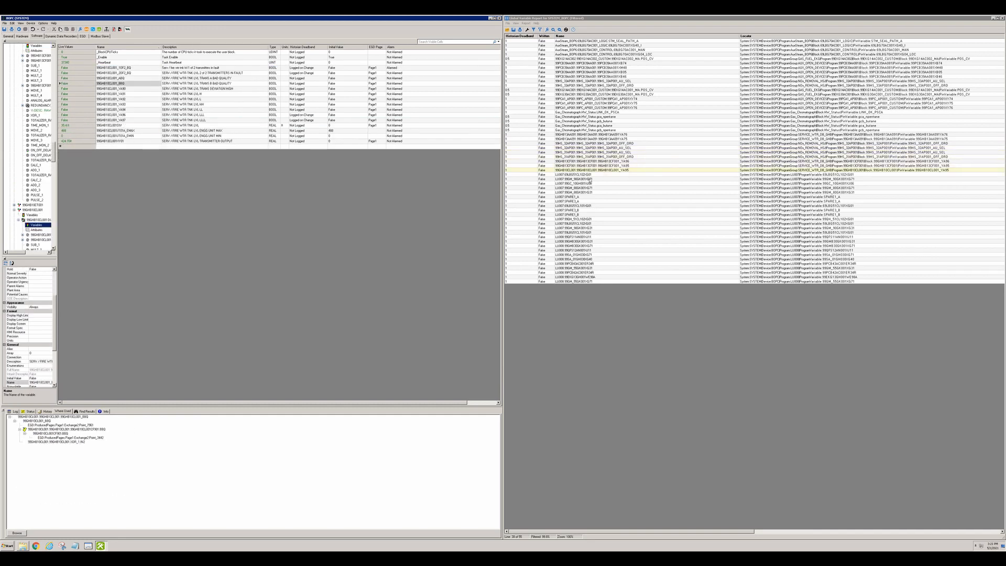
# Clean up the first seven LU007 report entries, deleting unused variables and setting the historian deadband of the A-side spares to Not Logged.
pyautogui.doubleClick(621, 175)
pyautogui.doubleClick(621, 179)
pyautogui.doubleClick(588, 183)
pyautogui.doubleClick(587, 188)
pyautogui.doubleClick(587, 193)
pyautogui.doubleClick(577, 197)
pyautogui.doubleClick(577, 201)
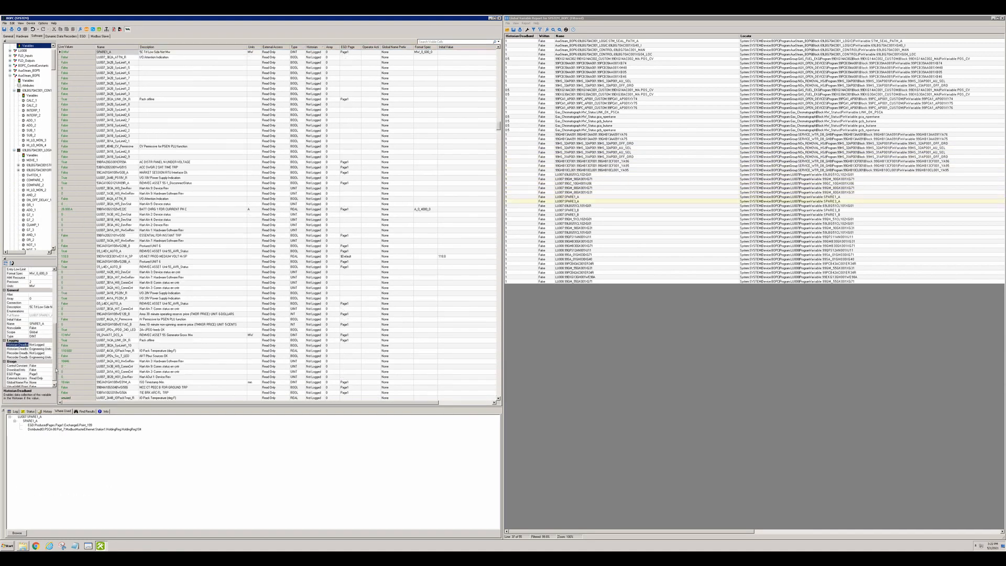
# Clean up the remaining LU007 report entries, including the B-side spares, by deleting unused variables or turning off their historian logging.
pyautogui.doubleClick(582, 206)
pyautogui.doubleClick(576, 210)
pyautogui.doubleClick(576, 214)
pyautogui.doubleClick(582, 219)
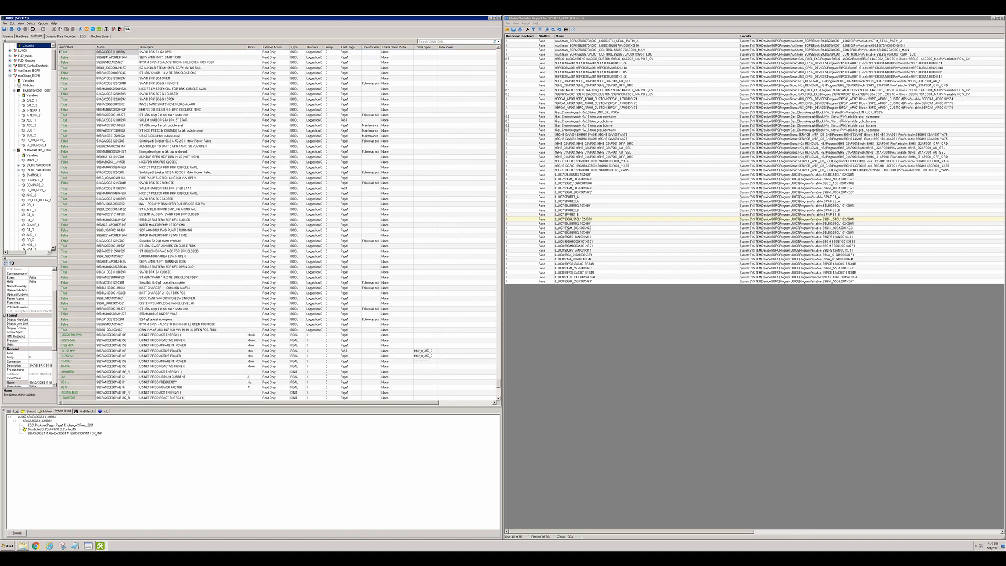
pyautogui.doubleClick(582, 223)
pyautogui.doubleClick(582, 228)
pyautogui.doubleClick(577, 232)
# Clean up the first LU008 report entries, deleting unused variables and setting the historian deadband of those still connected to Not Logged.
pyautogui.doubleClick(577, 237)
pyautogui.click(314, 52)
pyautogui.doubleClick(577, 242)
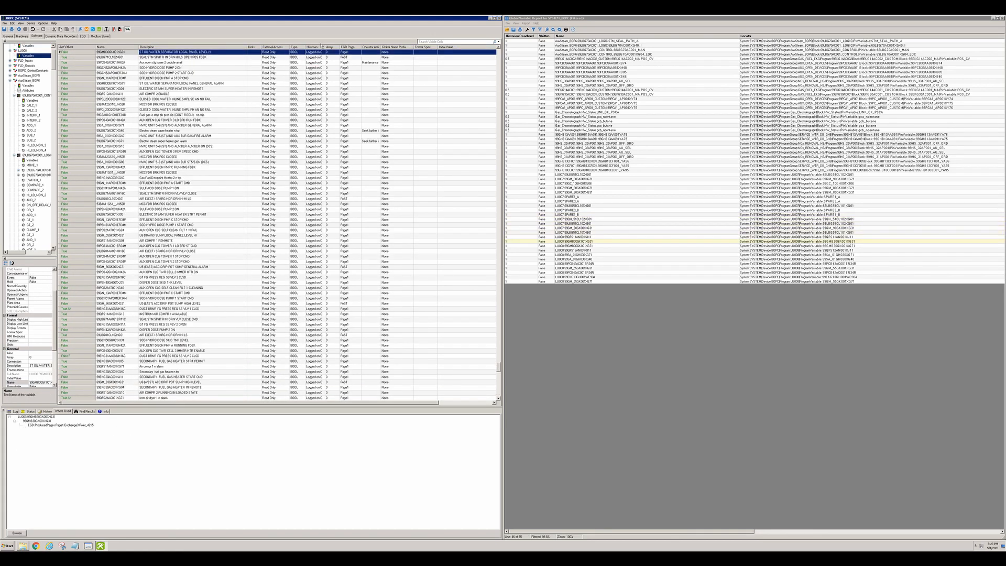
pyautogui.doubleClick(576, 246)
pyautogui.doubleClick(577, 251)
pyautogui.click(315, 52)
# Continue through the LU008 entries and set the aux open cooling tower reverse speed command variable's historian deadband to Not Logged.
pyautogui.doubleClick(576, 255)
pyautogui.doubleClick(577, 259)
pyautogui.doubleClick(576, 263)
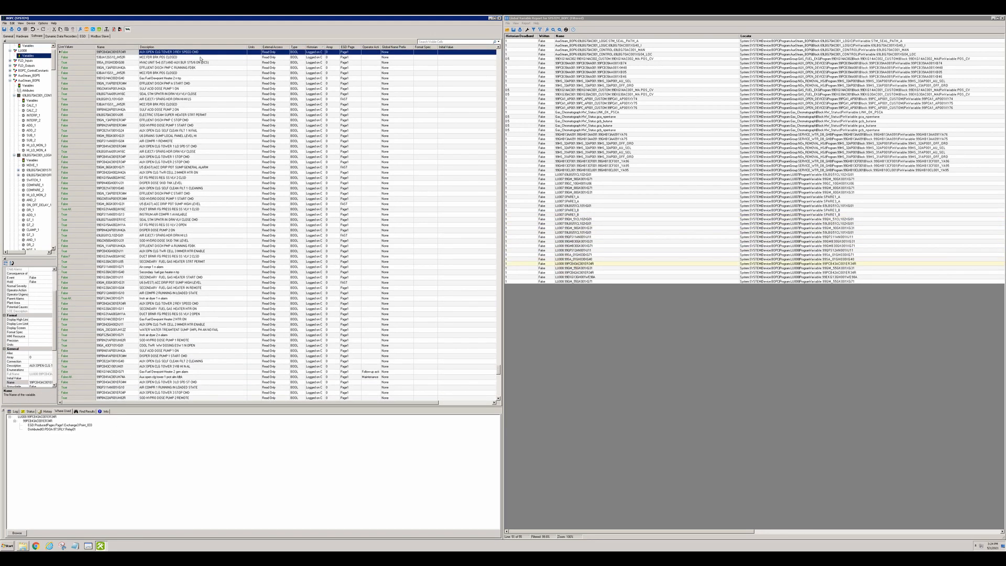
pyautogui.click(314, 51)
# Go to each of the last four LU008 variables from the report and delete them.
pyautogui.doubleClick(577, 268)
pyautogui.press('Delete')
pyautogui.doubleClick(582, 273)
pyautogui.press('Delete')
pyautogui.doubleClick(582, 277)
pyautogui.press('Delete')
pyautogui.doubleClick(582, 281)
pyautogui.press('Delete')
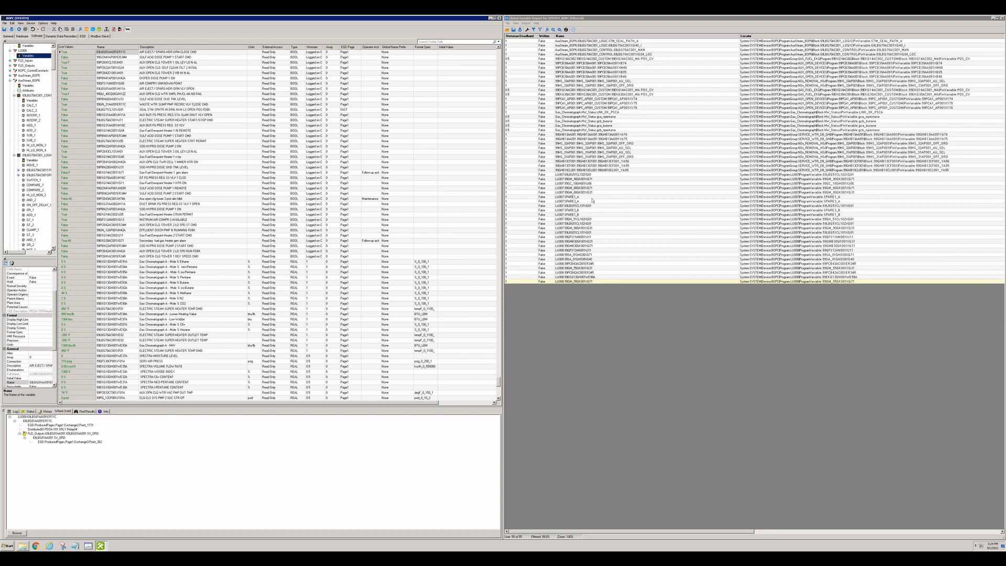
# Open the controller's Ethernet Global Data configuration and try to build without viewing the change log, cancelling the running build.
pyautogui.click(83, 36)
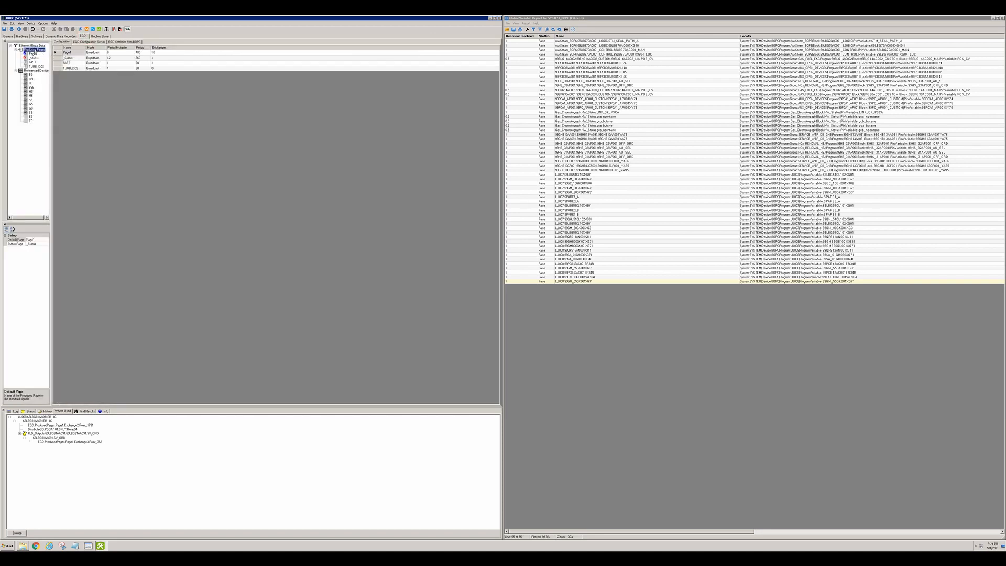
pyautogui.click(106, 30)
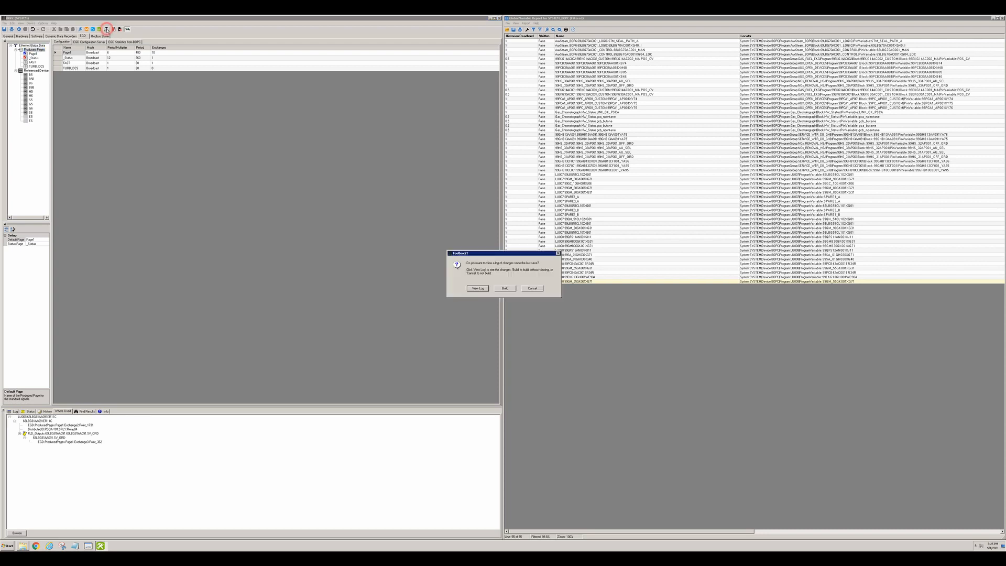
pyautogui.click(505, 288)
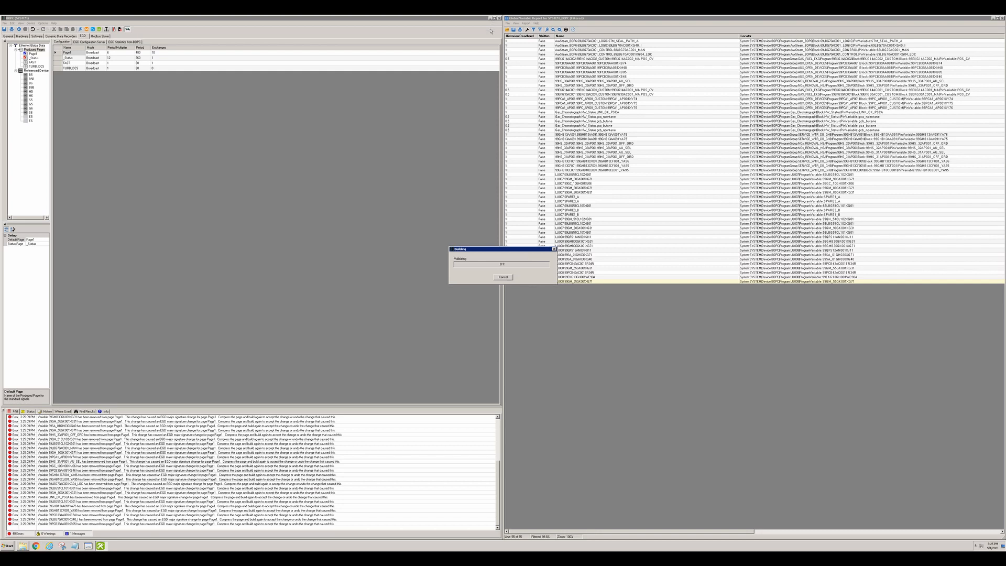
pyautogui.press('Escape')
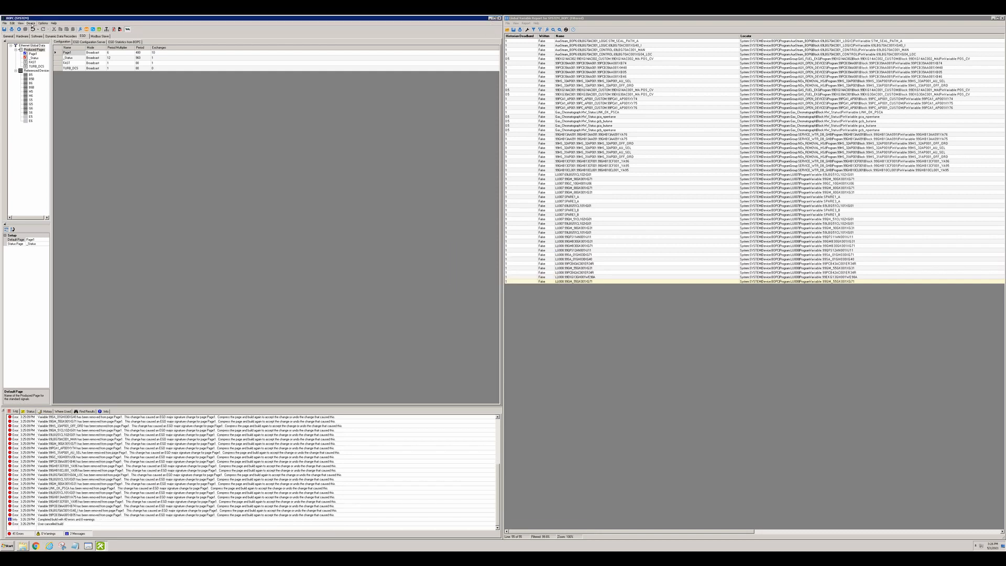
# Compress all produced EGD pages, and compress Page1 individually to accept the removed variables.
pyautogui.rightClick(33, 50)
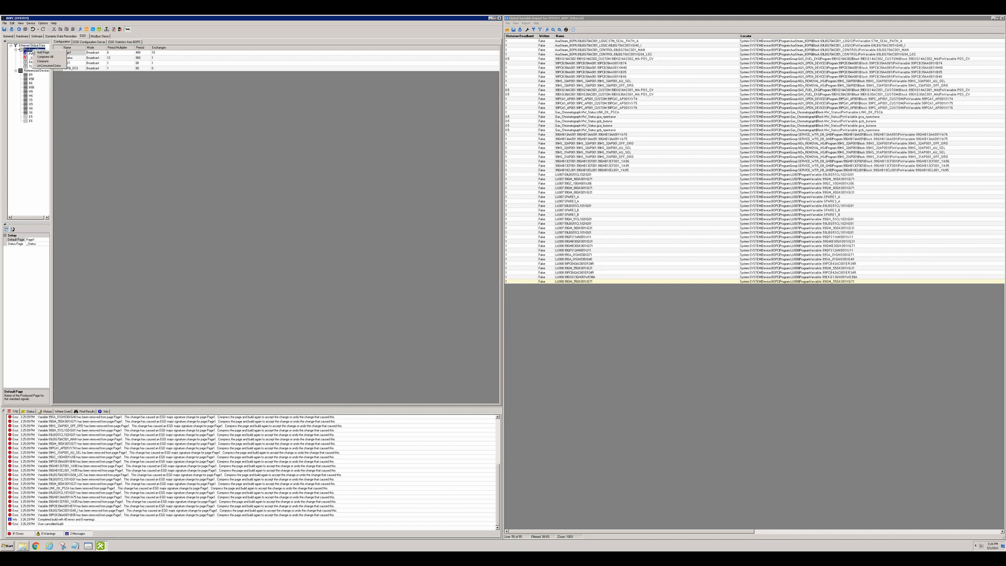
pyautogui.click(45, 57)
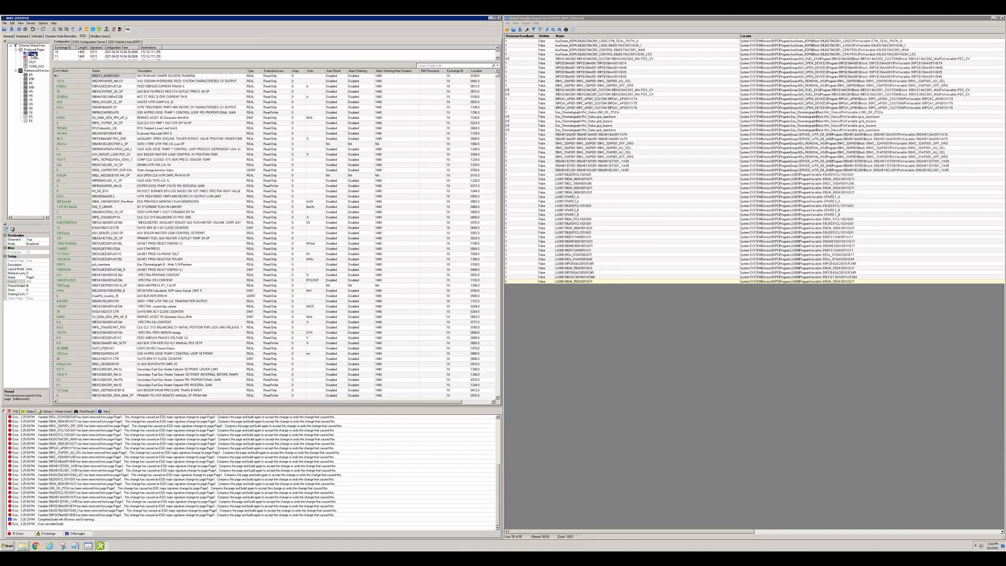
pyautogui.rightClick(35, 54)
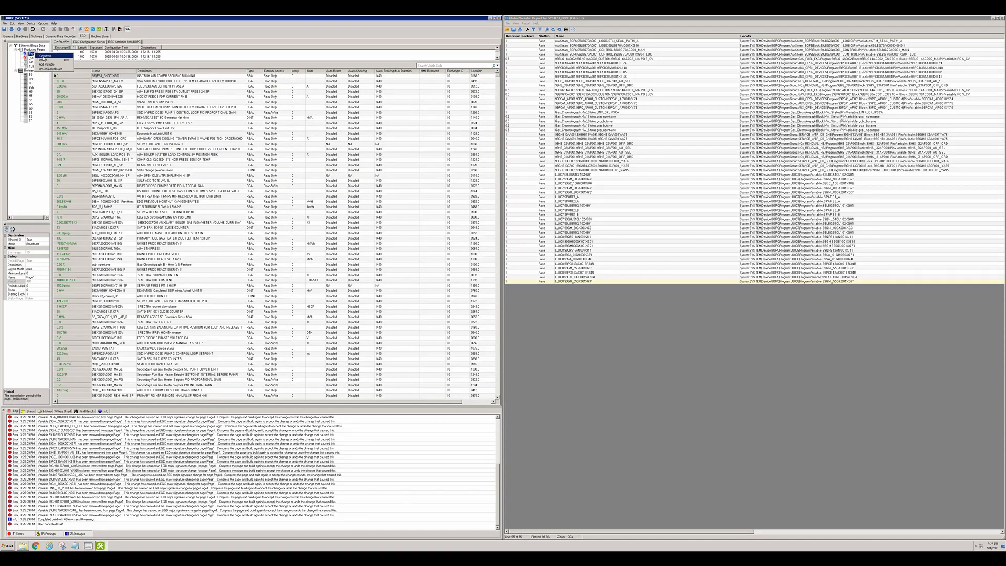
pyautogui.click(45, 56)
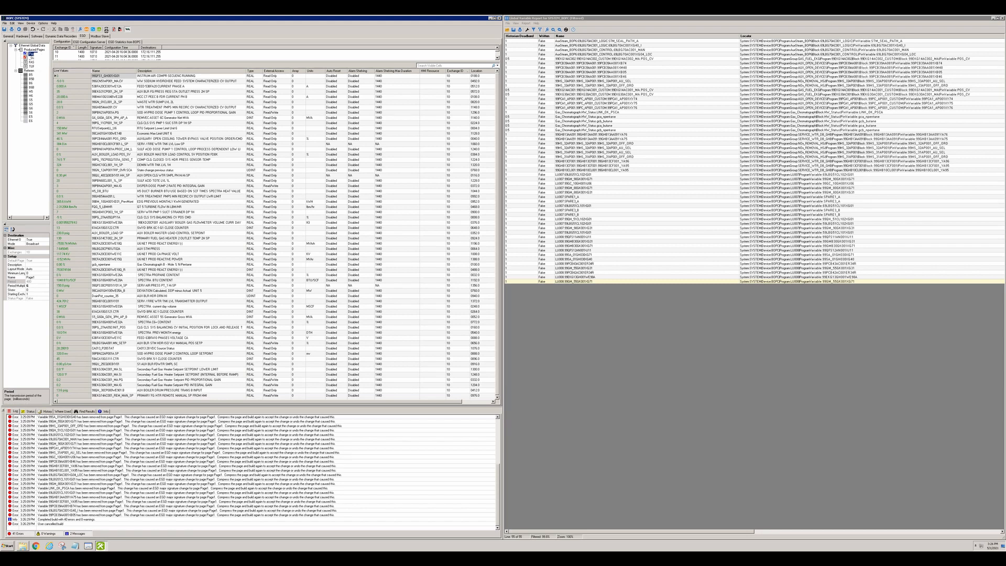
# Build the controller again without viewing the change log and move the build progress window aside.
pyautogui.click(106, 29)
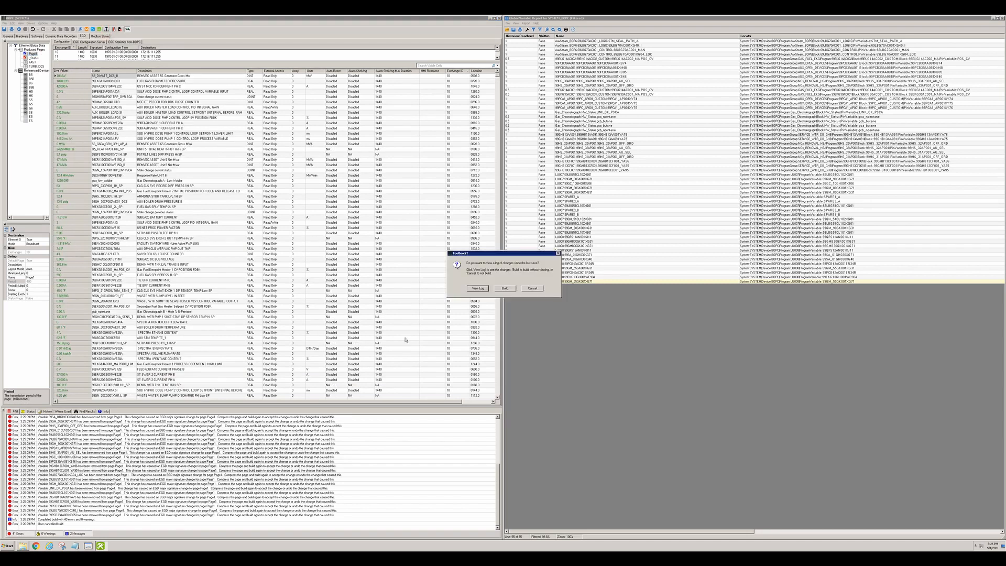
pyautogui.click(504, 289)
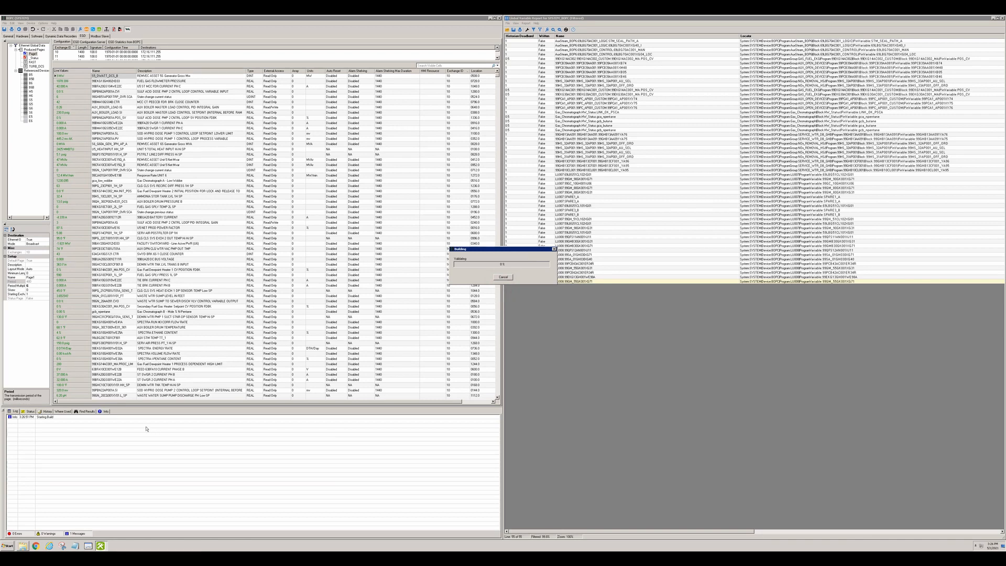
pyautogui.moveTo(487, 250); pyautogui.dragTo(363, 249)
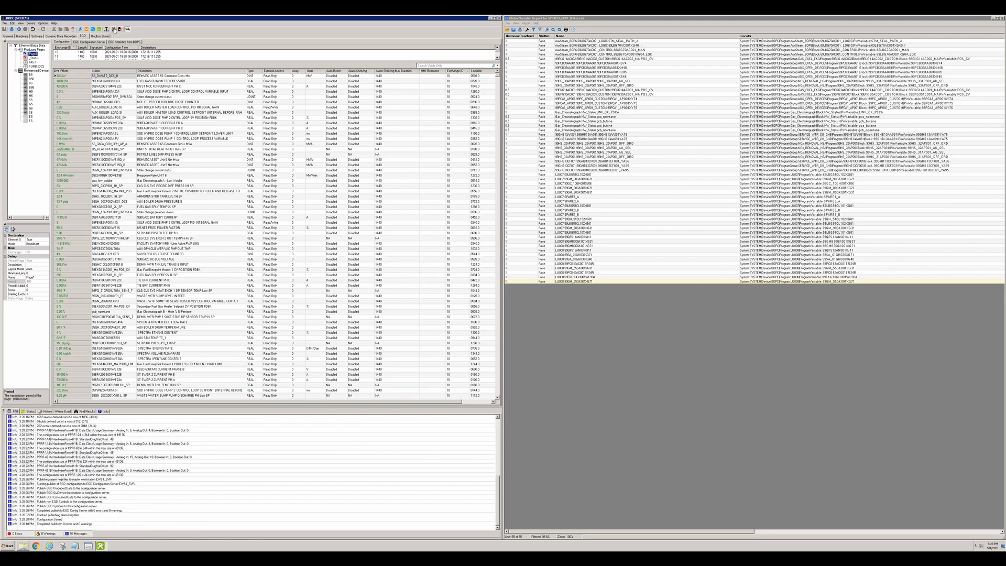
# Set up the BOPC controller download with the scanned component selection and the backup file included, proceeding past the code risk notice.
pyautogui.click(114, 29)
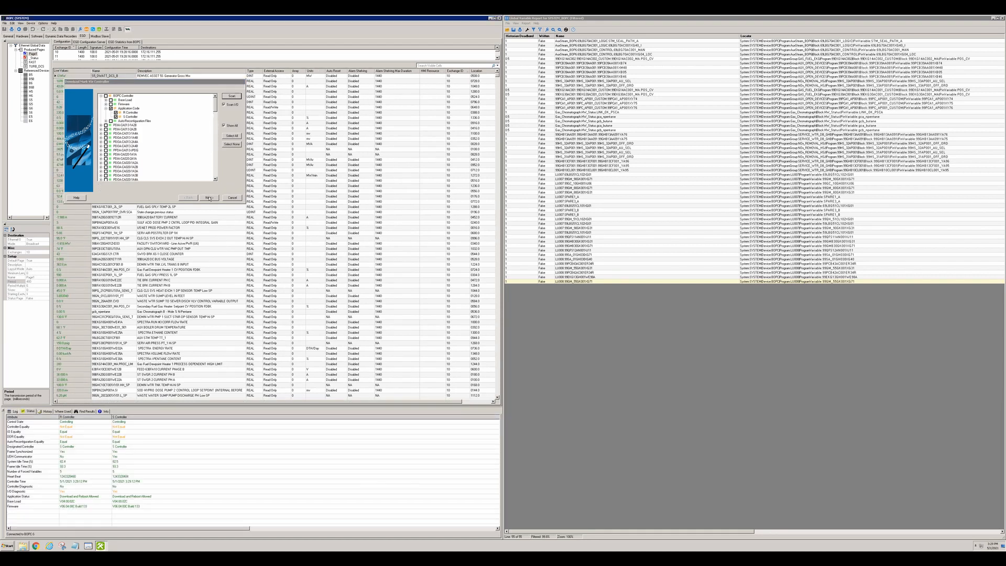
pyautogui.moveTo(215, 103)
pyautogui.mouseDown()
pyautogui.moveTo(215, 175)
pyautogui.moveTo(218, 96)
pyautogui.mouseUp()
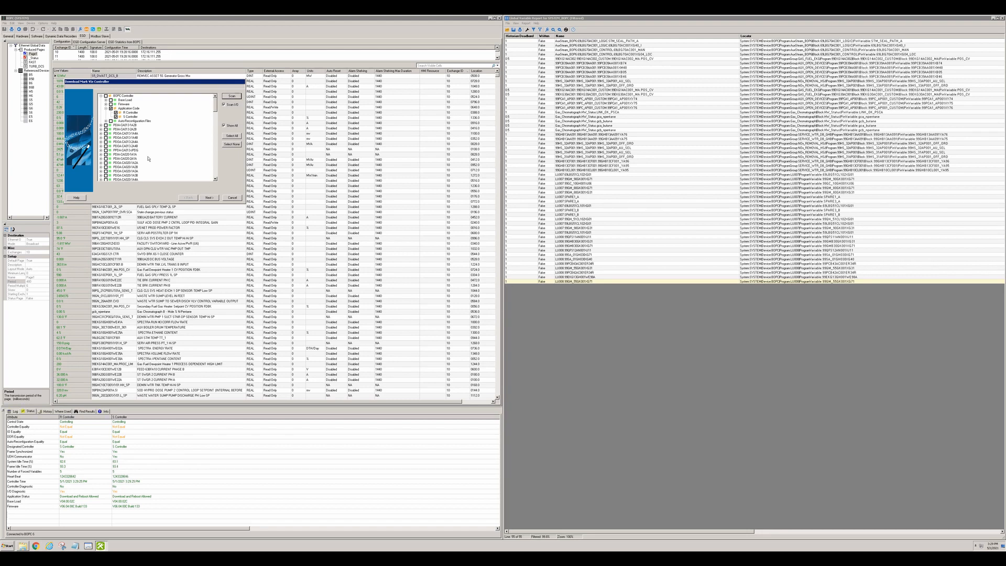
pyautogui.click(209, 198)
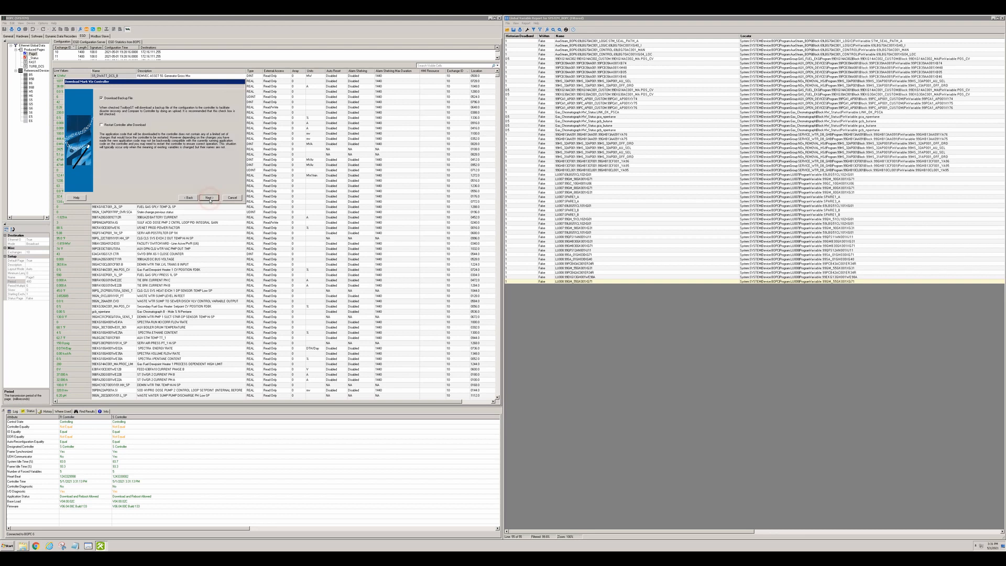
pyautogui.click(209, 198)
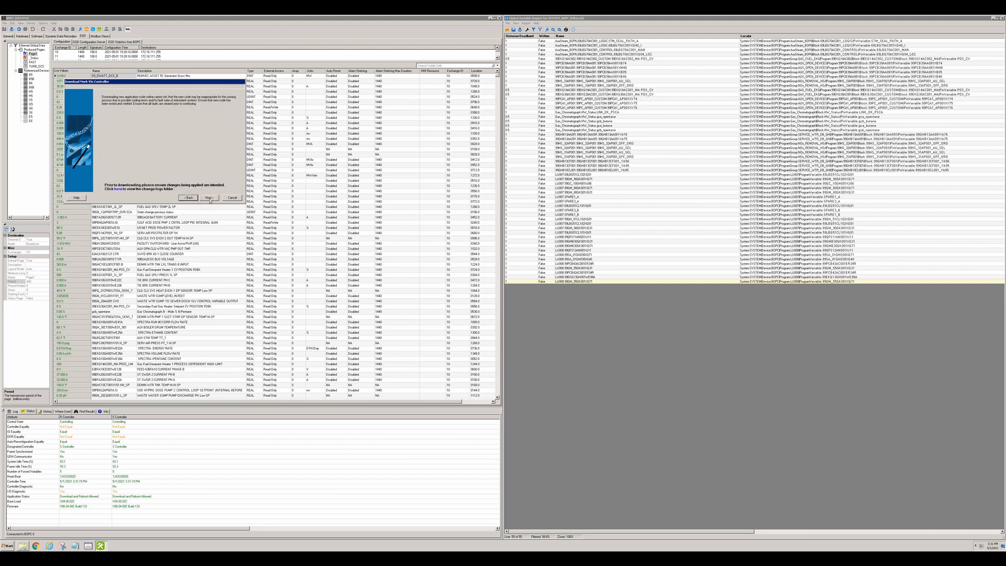
pyautogui.click(210, 198)
pyautogui.click(520, 296)
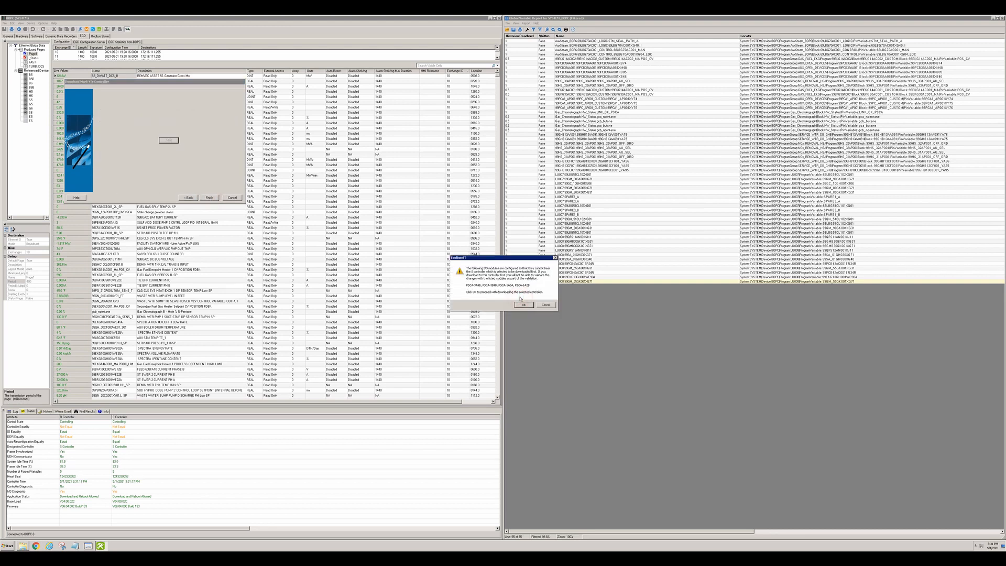
# Continue despite the I/O module issues, run the dual online download to the designated S controller first, and accept it.
pyautogui.click(523, 305)
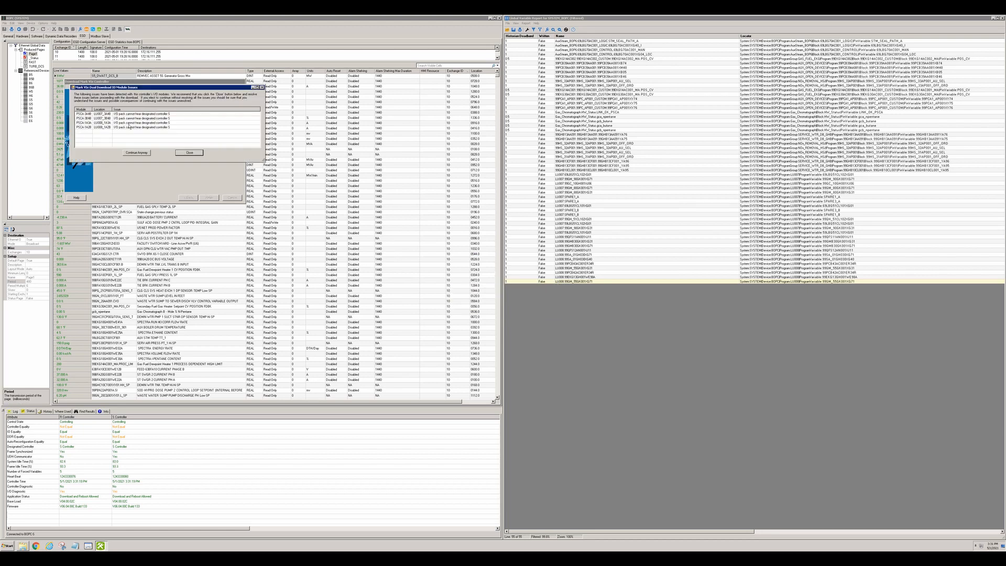
pyautogui.click(138, 153)
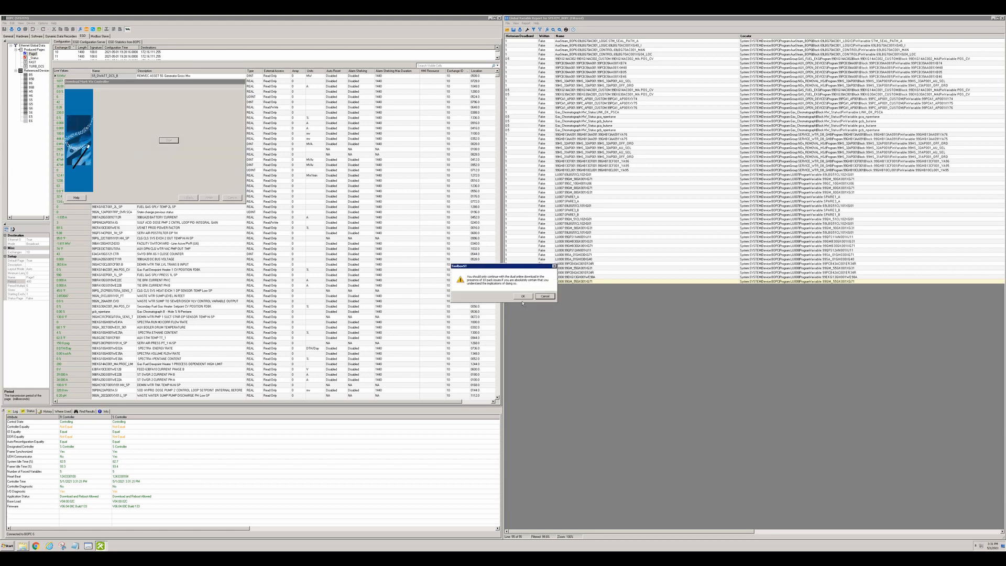
pyautogui.click(523, 296)
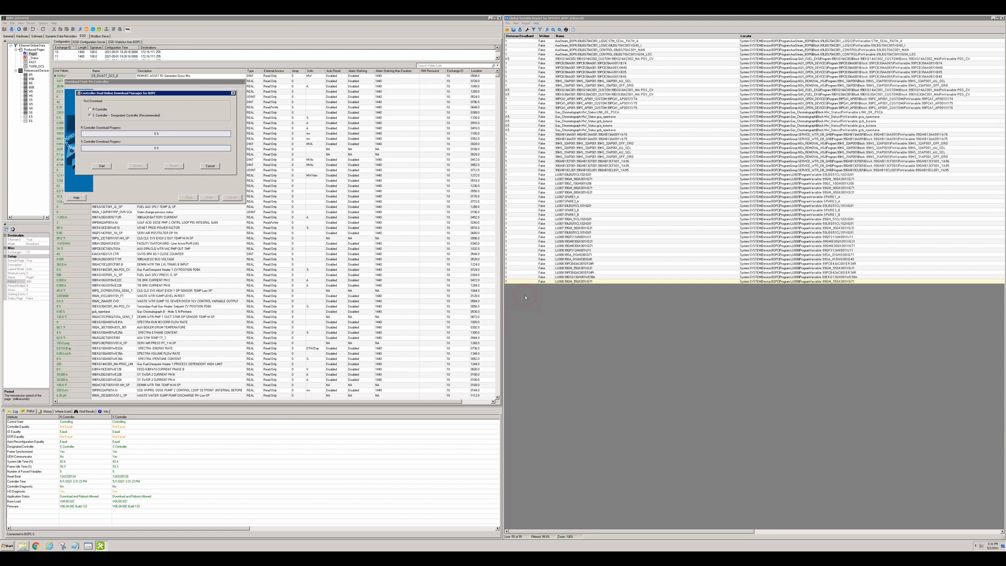
pyautogui.click(102, 166)
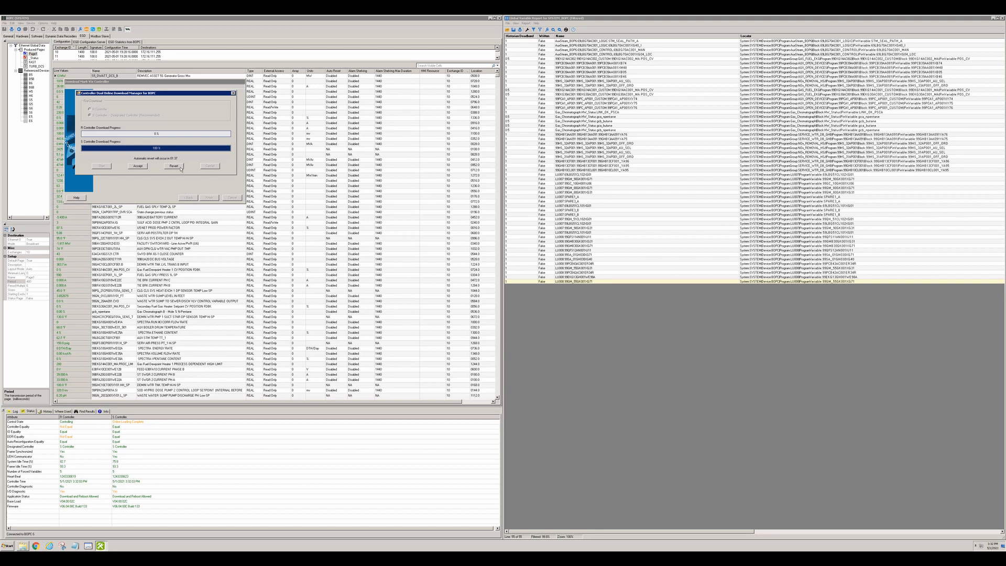
pyautogui.click(138, 166)
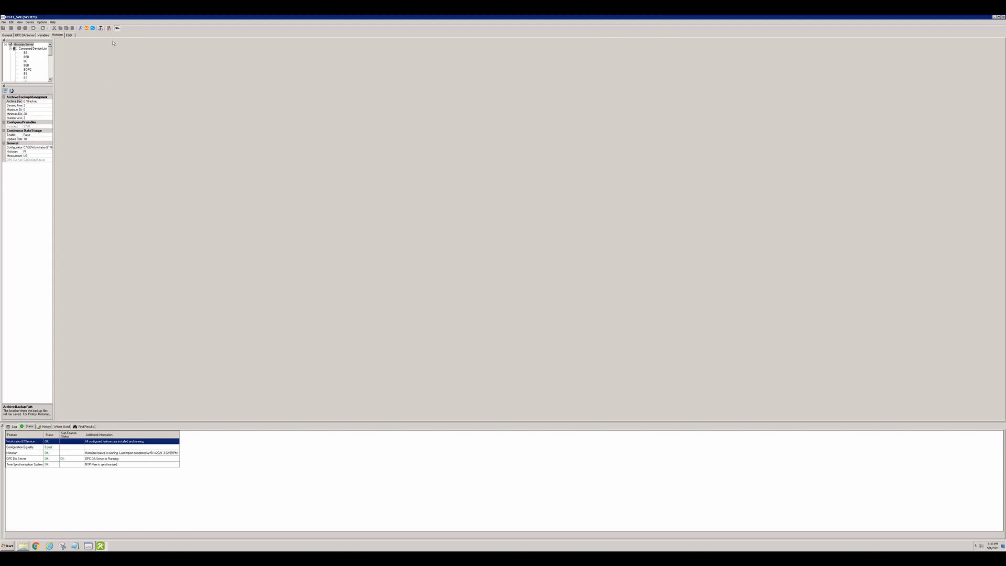
# Build the HIST1_SVR historian configuration and download it to its WorkstationST component.
pyautogui.click(101, 28)
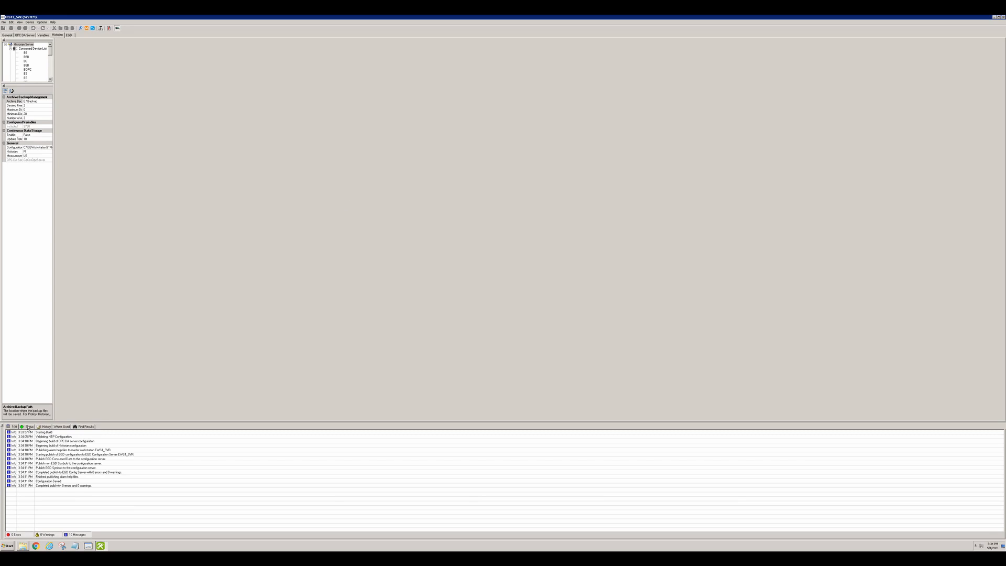
pyautogui.click(110, 29)
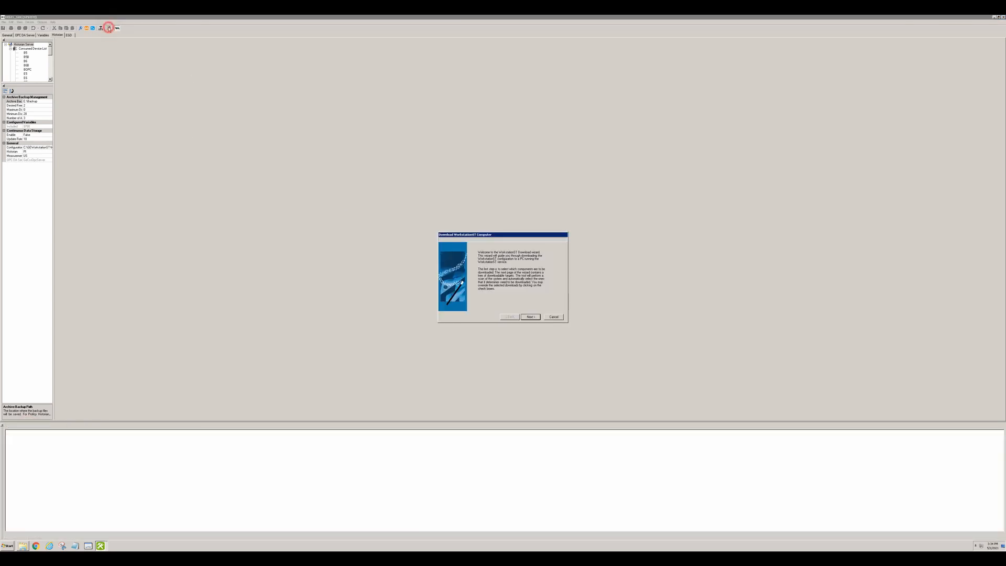
pyautogui.click(532, 318)
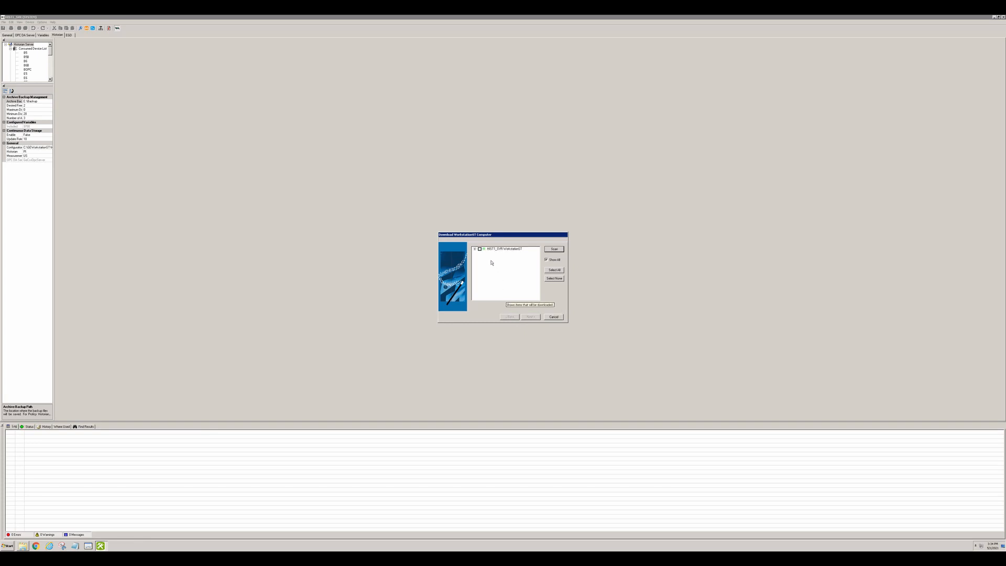
pyautogui.click(480, 248)
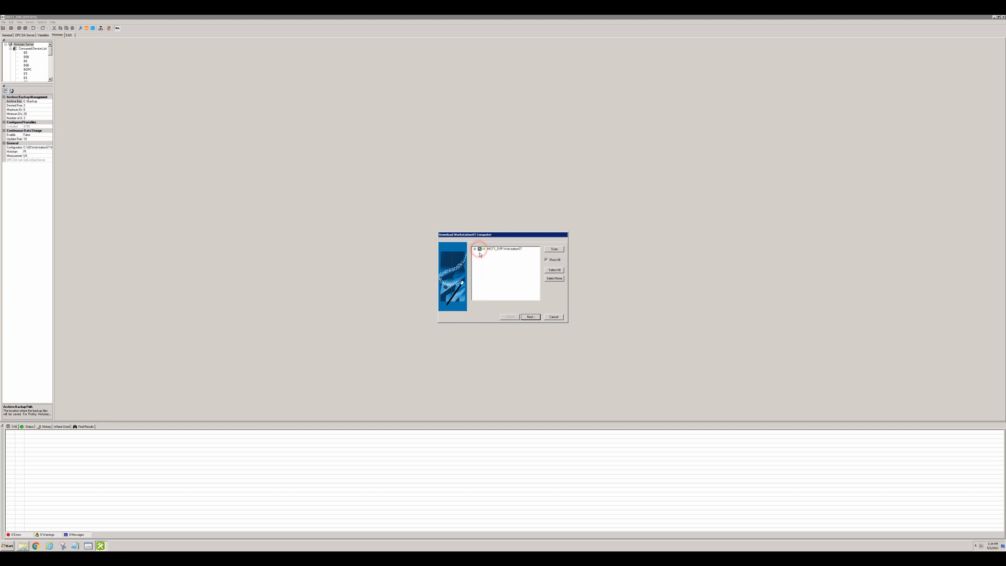
pyautogui.click(531, 317)
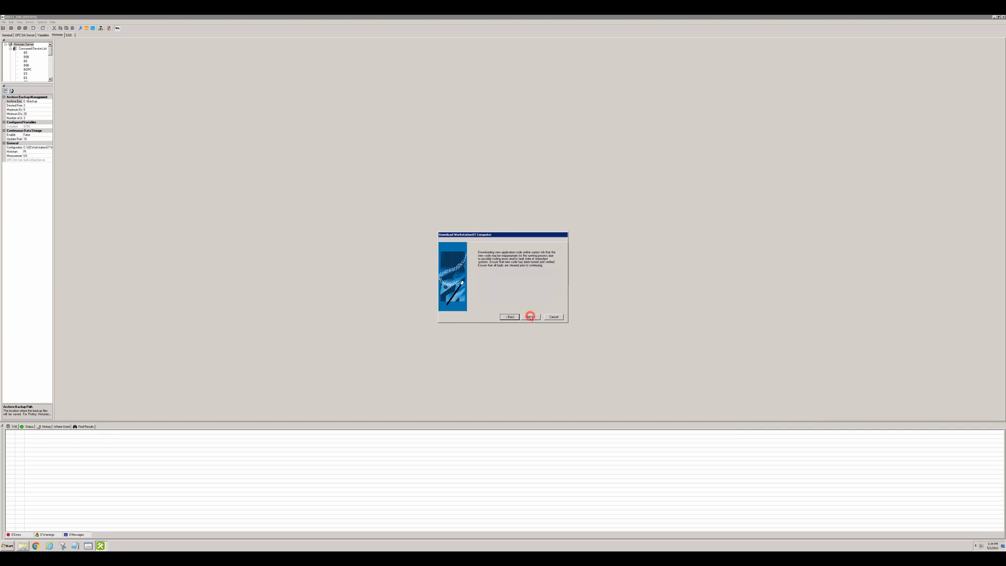
pyautogui.click(531, 317)
pyautogui.click(518, 296)
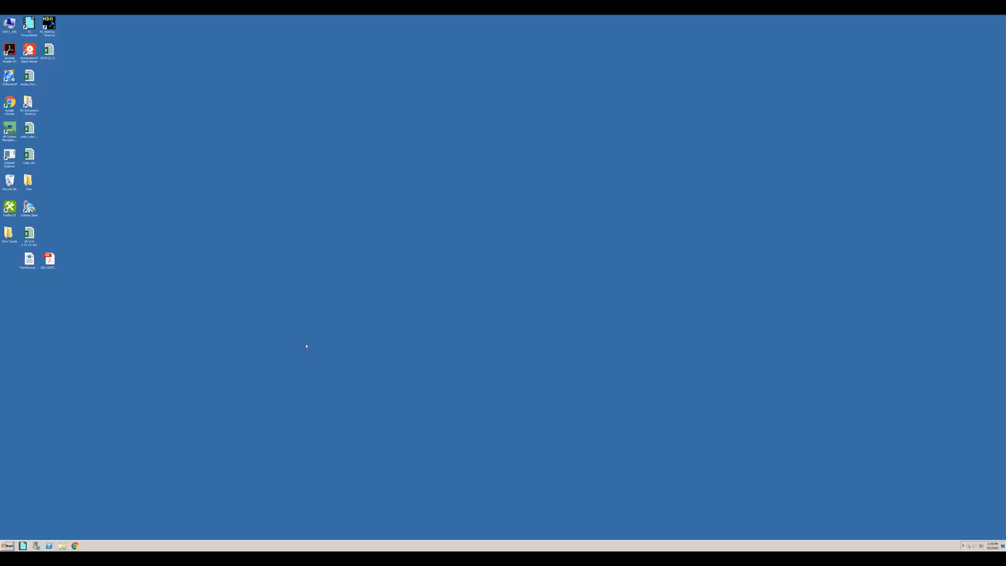
# Open PI System Management Tools and examine the maximum point count resource in the server's licensing, without restarting under different credentials.
pyautogui.click(7, 546)
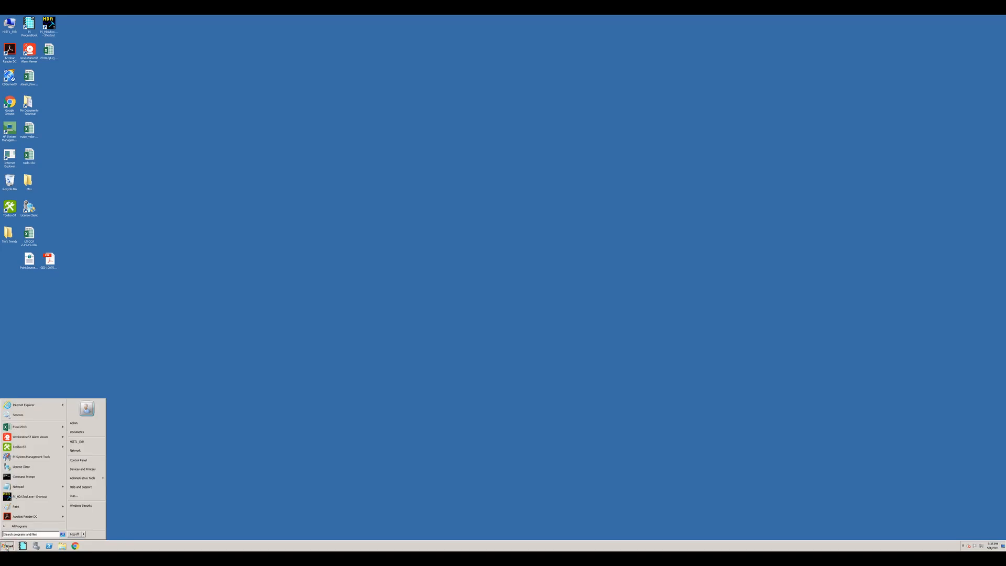
pyautogui.click(37, 458)
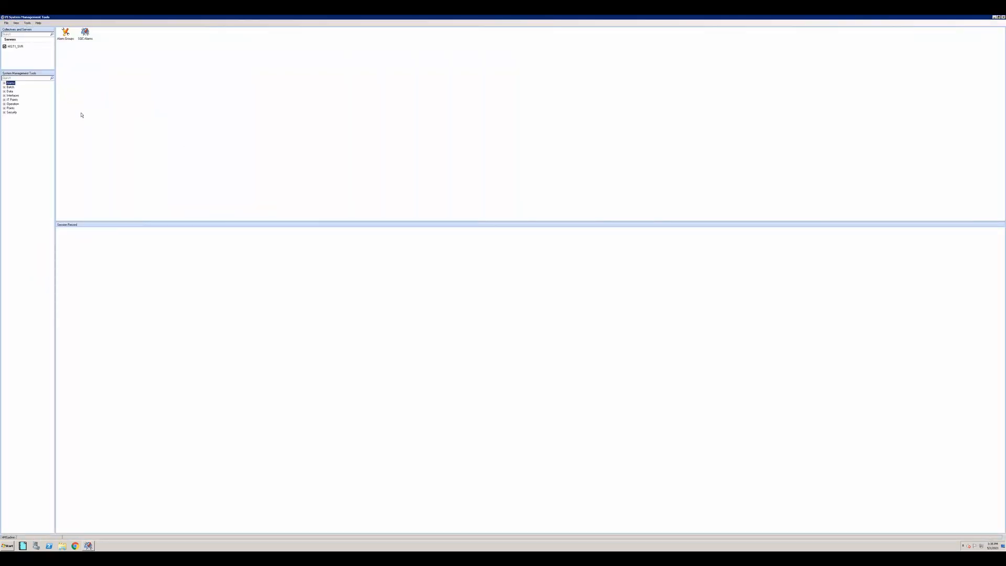
pyautogui.click(4, 104)
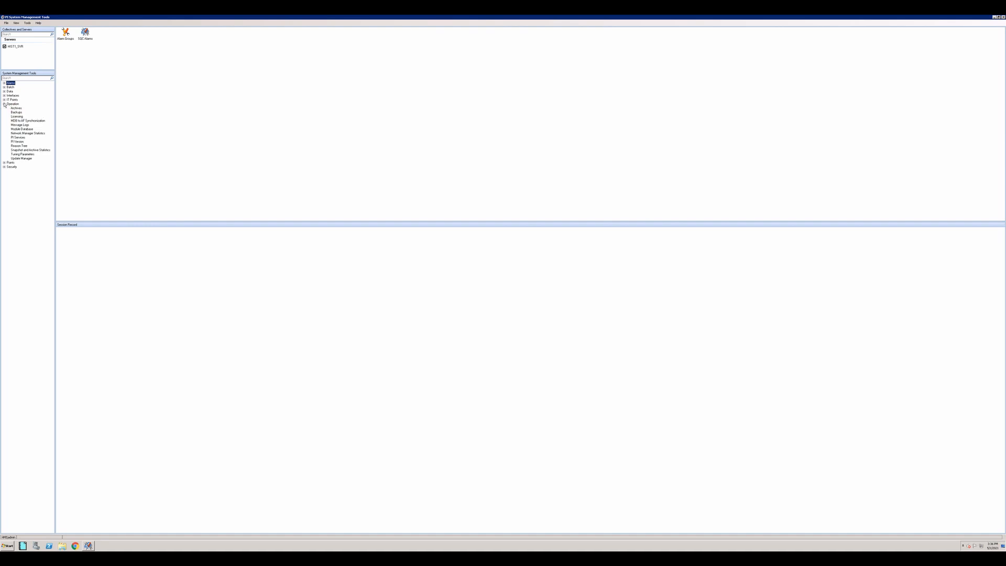
pyautogui.click(16, 116)
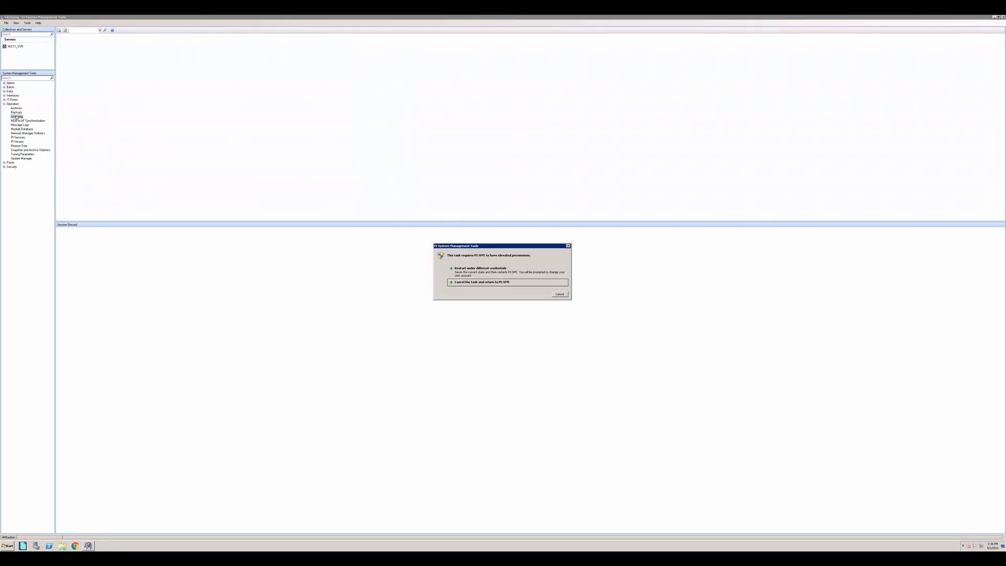
pyautogui.click(501, 283)
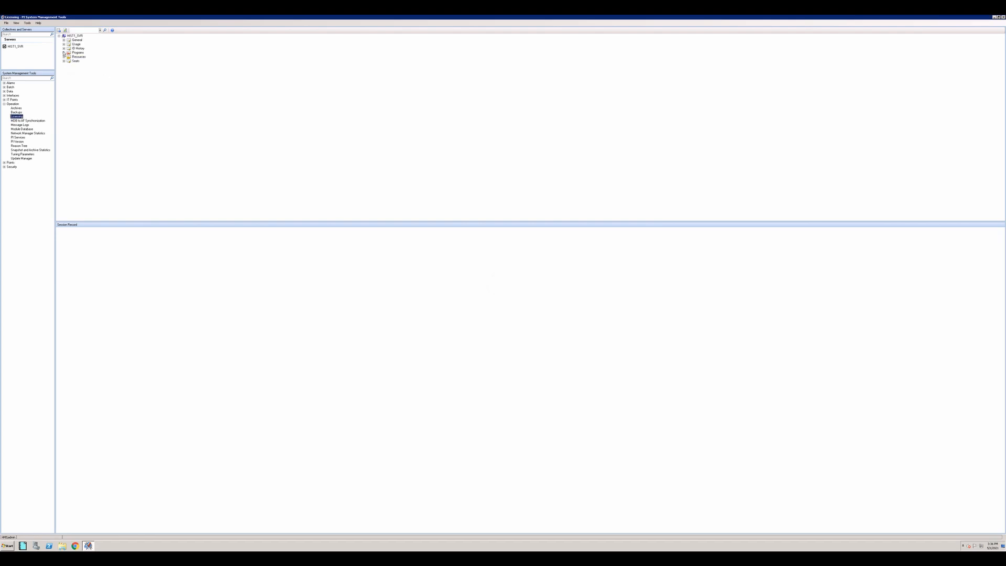
pyautogui.click(64, 56)
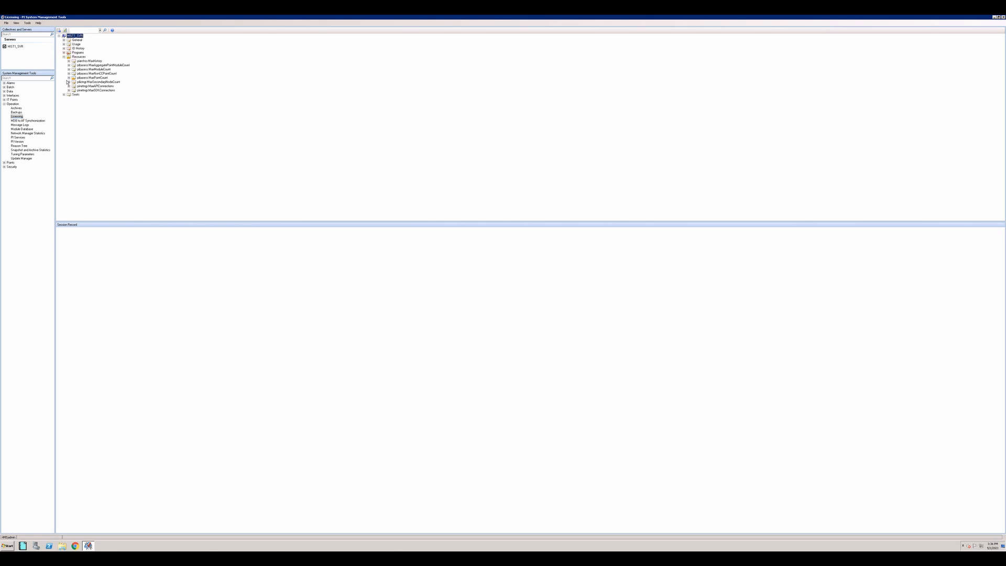
pyautogui.click(69, 77)
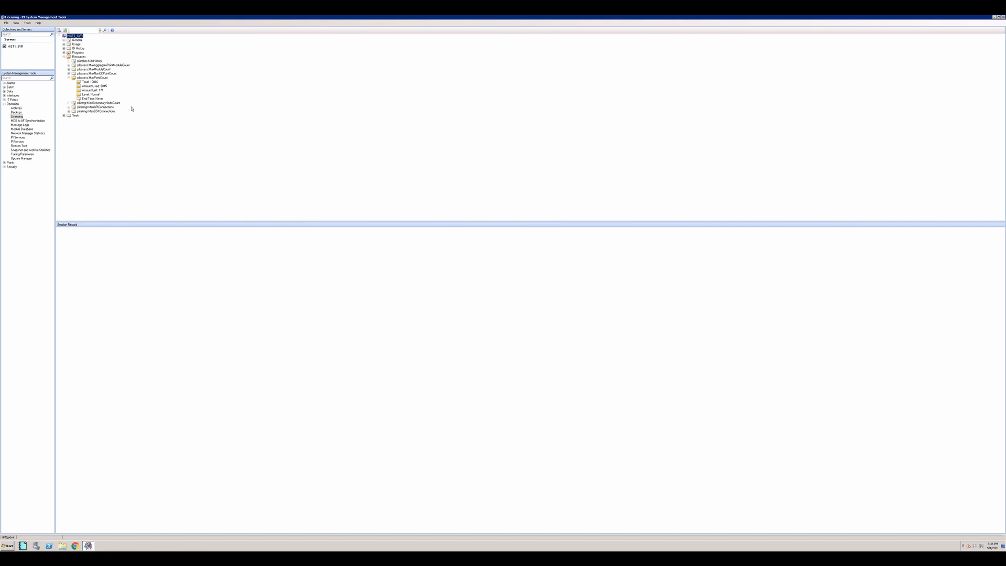
# Search the historian for both stale and bad points in all system states, and enlarge the results list.
pyautogui.click(5, 92)
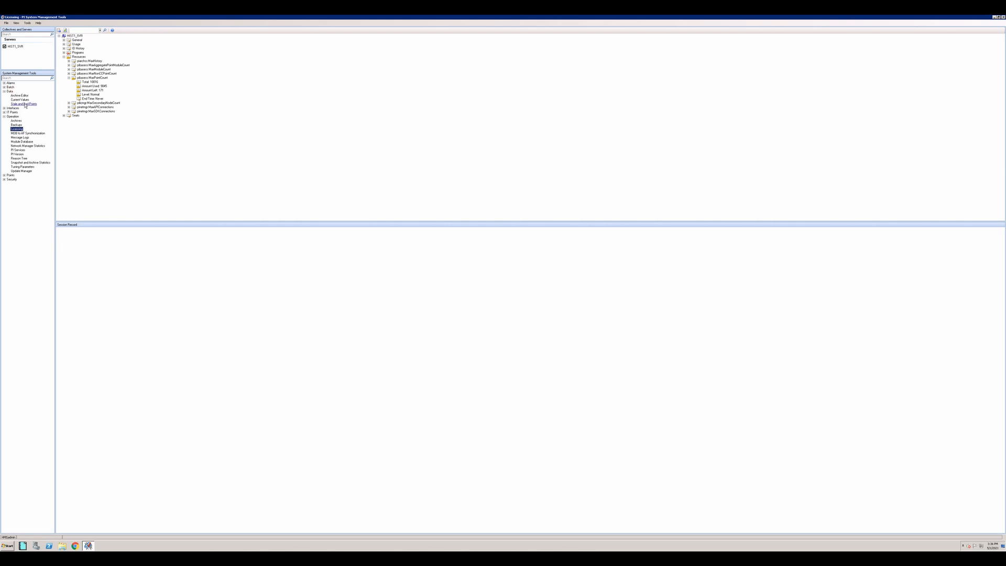
pyautogui.click(24, 104)
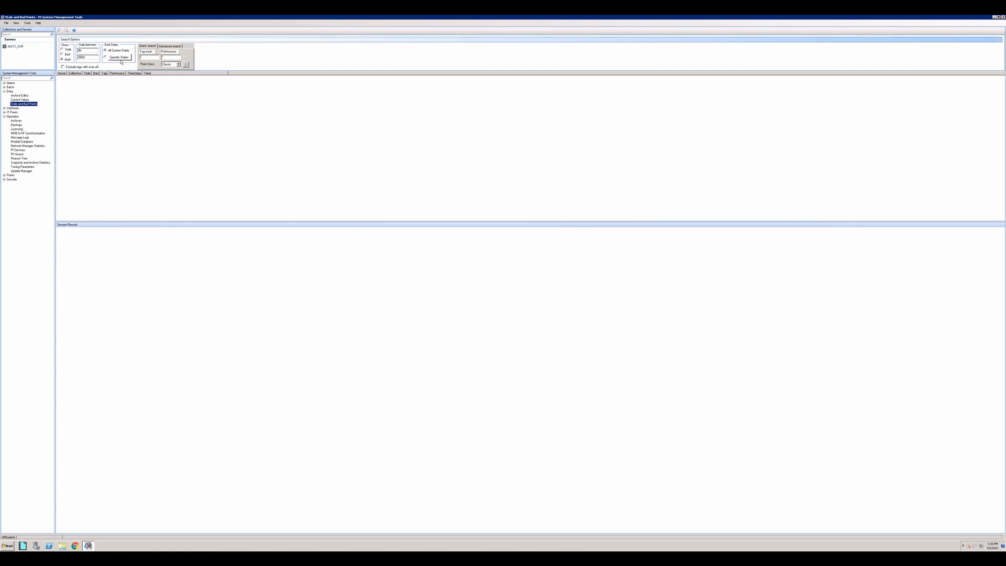
pyautogui.click(187, 65)
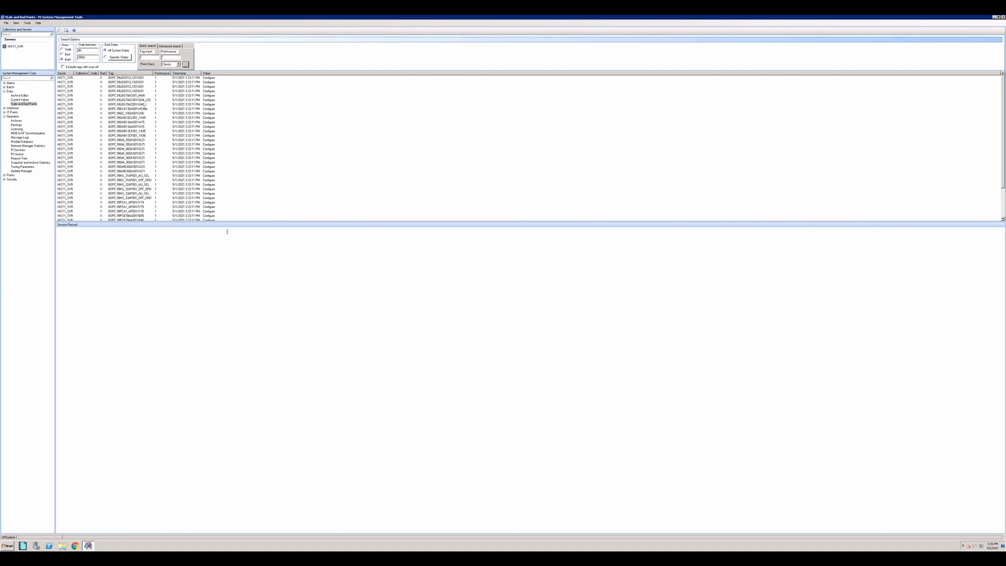
pyautogui.moveTo(227, 222); pyautogui.dragTo(225, 357)
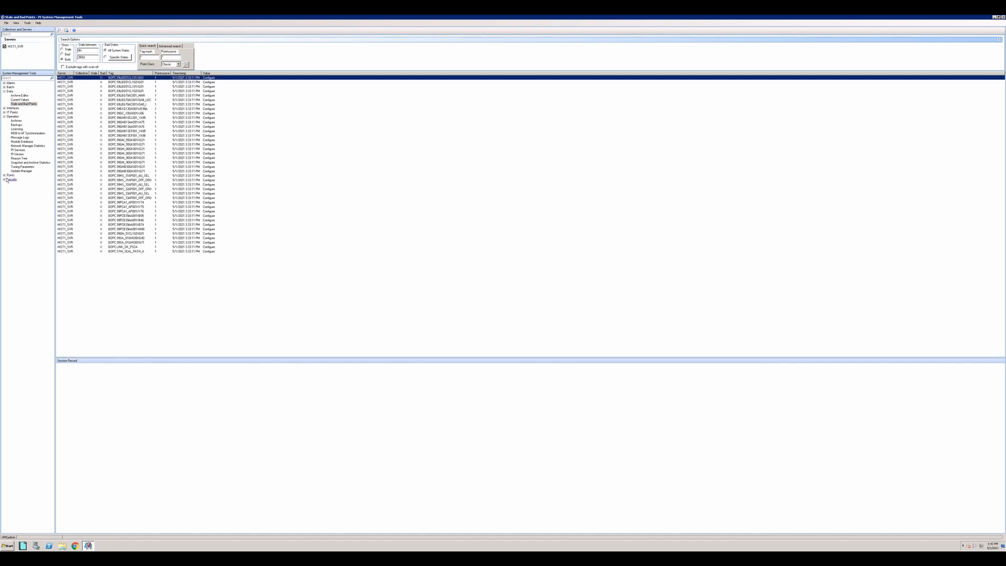
# Load all points found by a tag search for the value Configure into Point Builder.
pyautogui.click(10, 175)
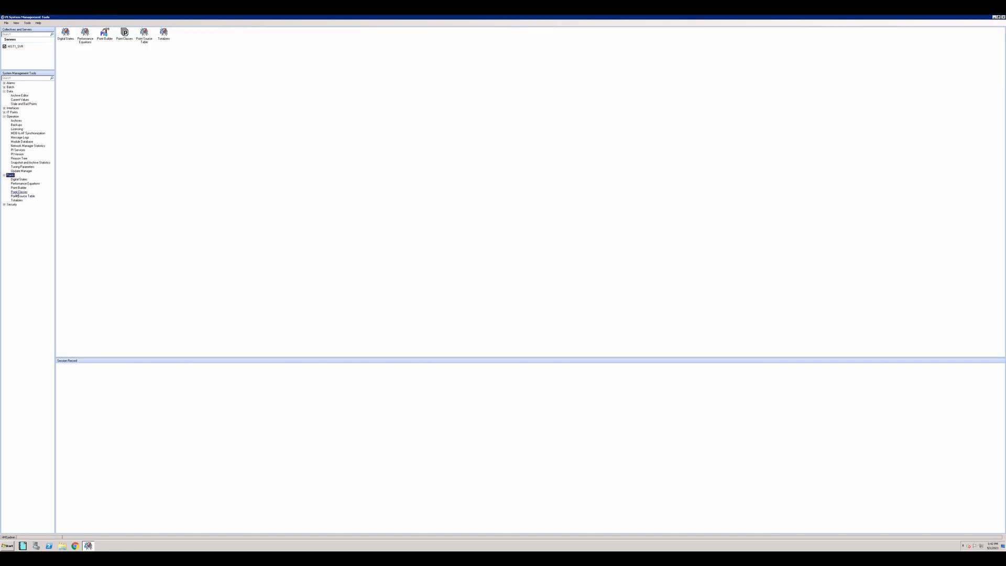
pyautogui.click(18, 188)
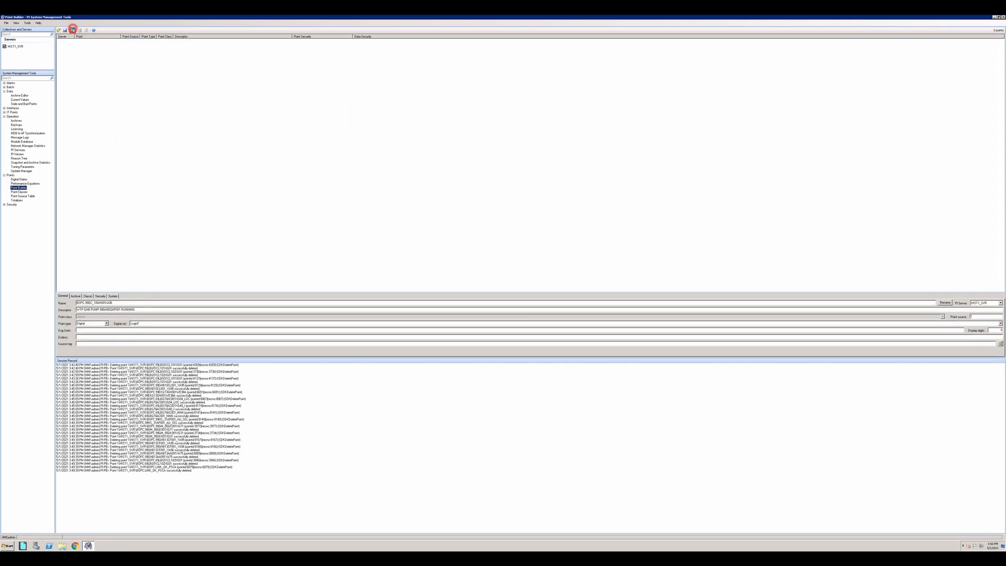
pyautogui.click(72, 31)
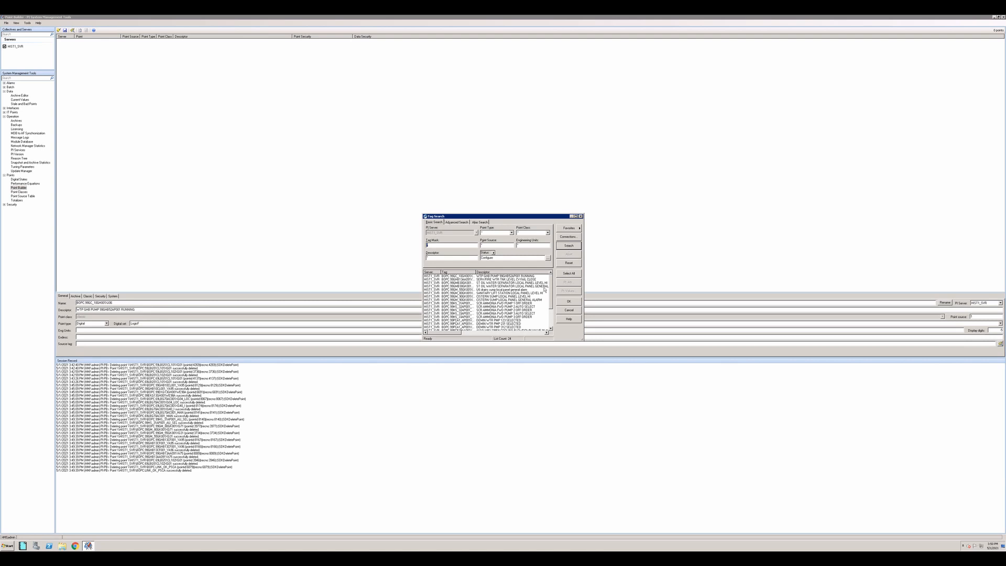
pyautogui.click(569, 273)
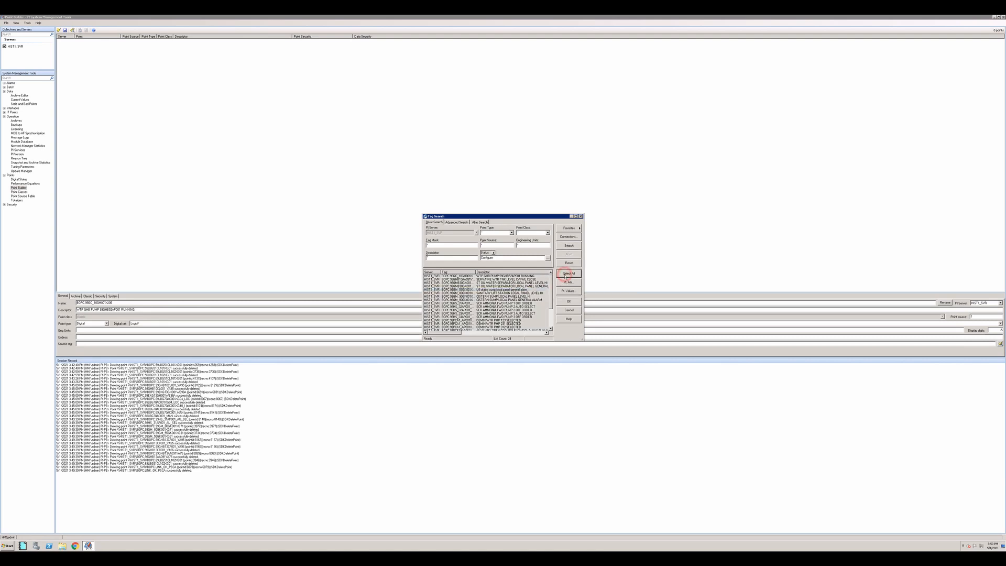
pyautogui.click(569, 303)
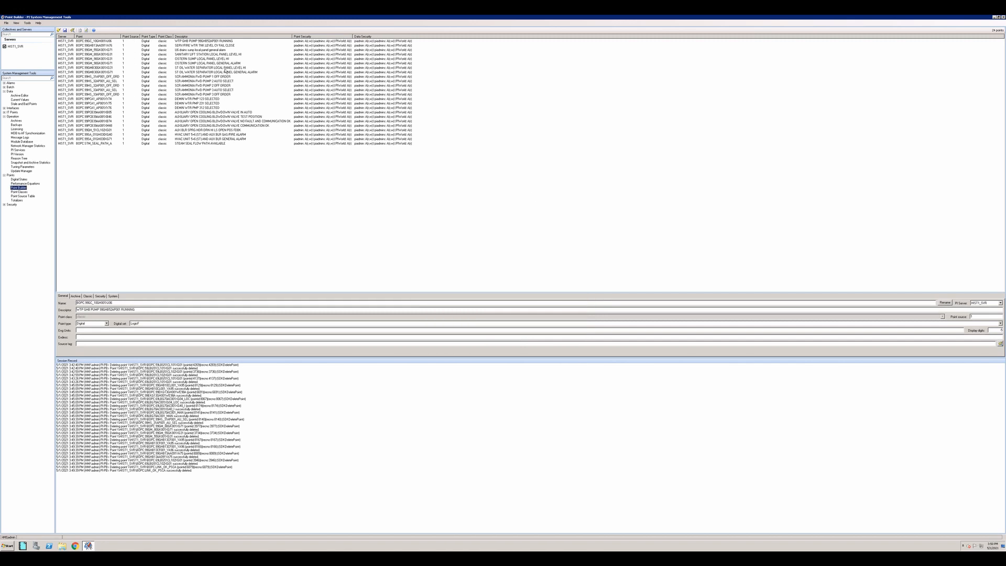
# Delete all the loaded PI points from the historian server, applying the confirmation to all of them.
pyautogui.keyDown('shift'); pyautogui.click(96, 143); pyautogui.keyUp('shift')
pyautogui.rightClick(90, 145)
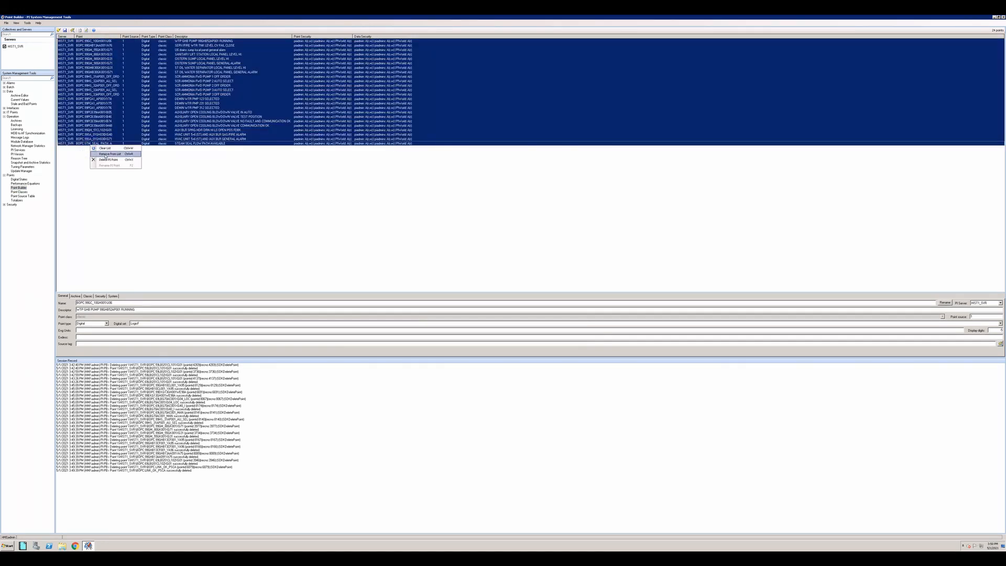
pyautogui.click(108, 159)
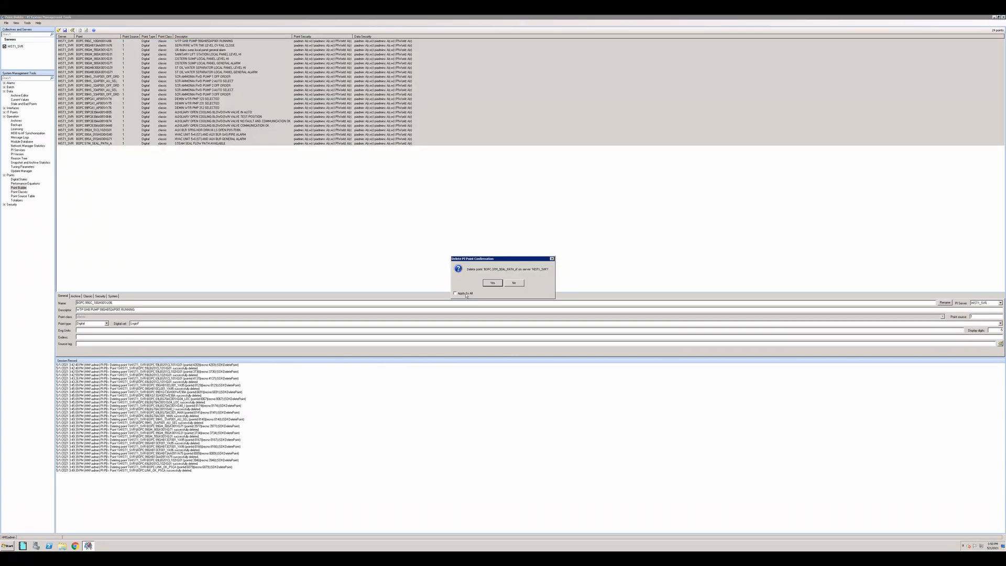
pyautogui.click(455, 293)
pyautogui.click(492, 283)
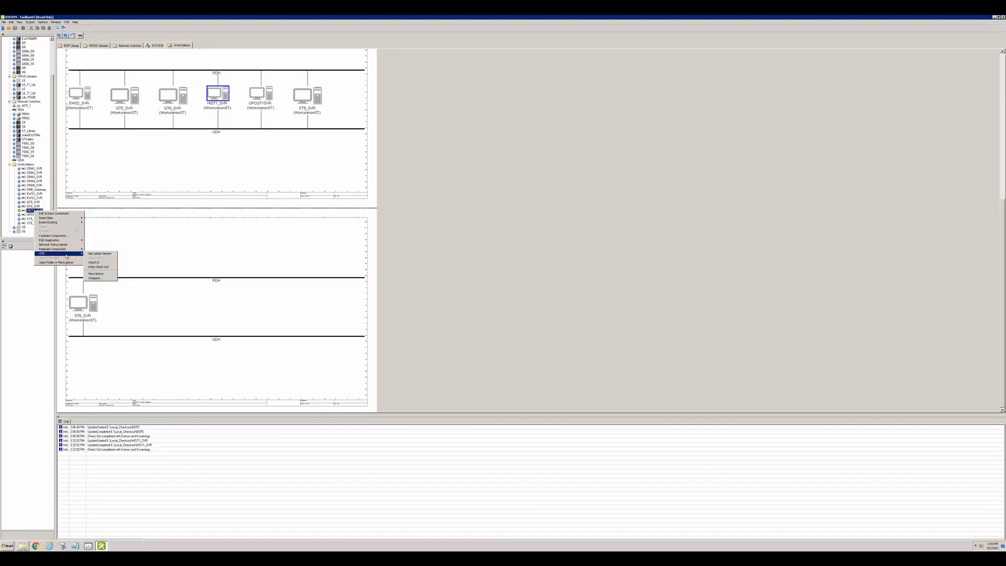
# In ToolboxST, check in HIST1_SVR with the comment "Updated historian config" and open the check-in for BOPC.
pyautogui.click(98, 263)
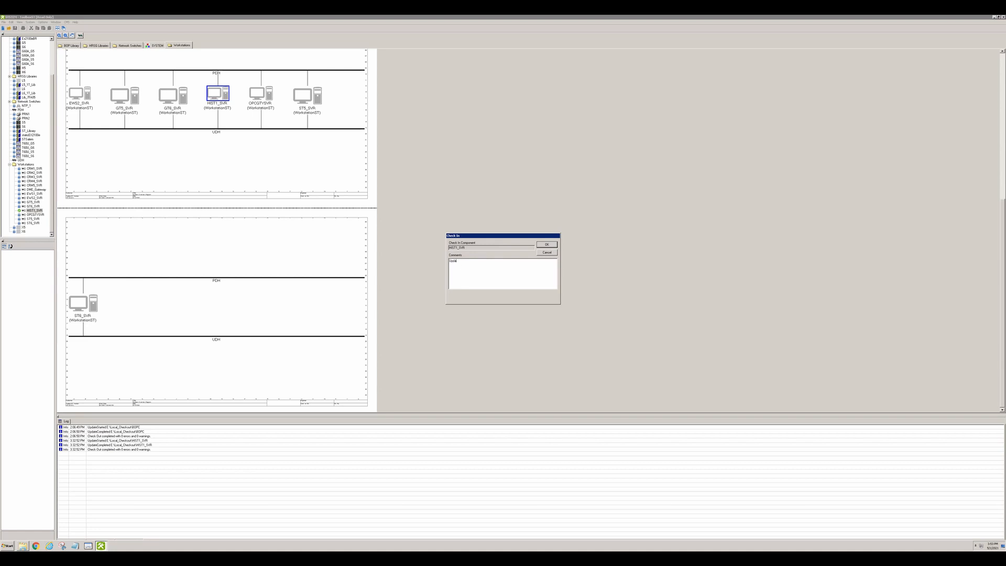
pyautogui.write('Updated historian config')
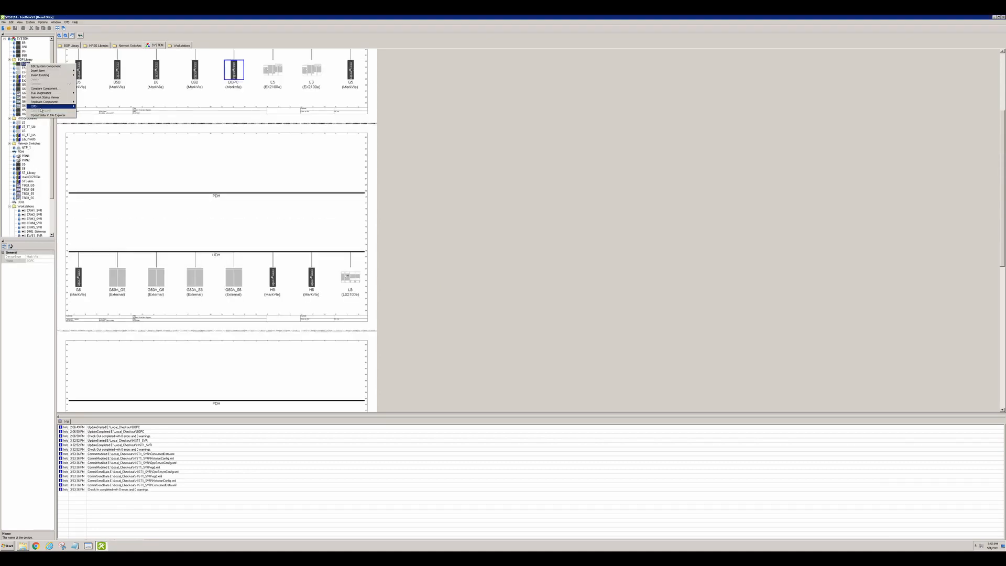
pyautogui.moveTo(40, 109)
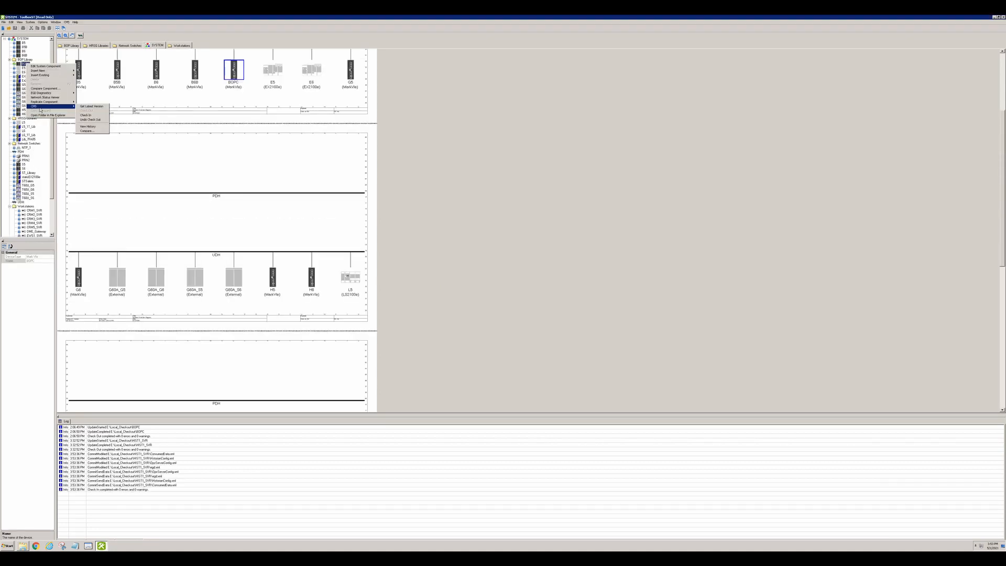
pyautogui.click(90, 117)
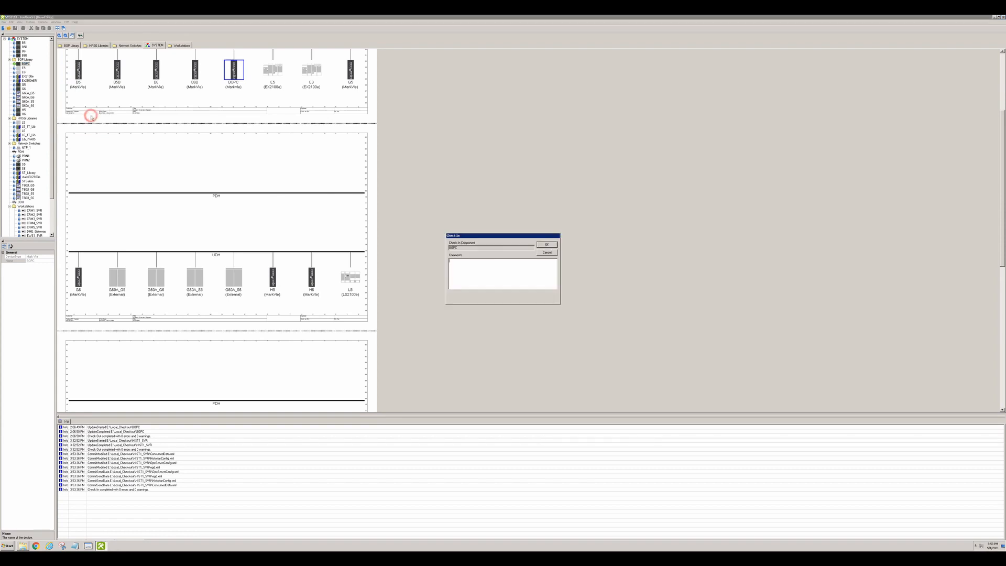